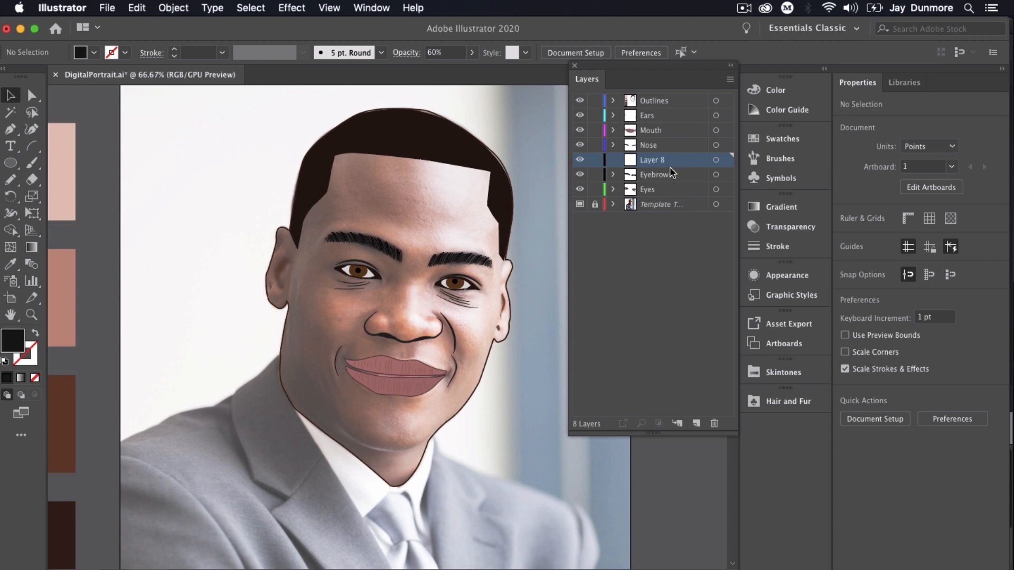
Move Layer 8 beneath the Eyes layer and rename it Skin
drag(671, 174, 677, 191)
double_click(660, 189)
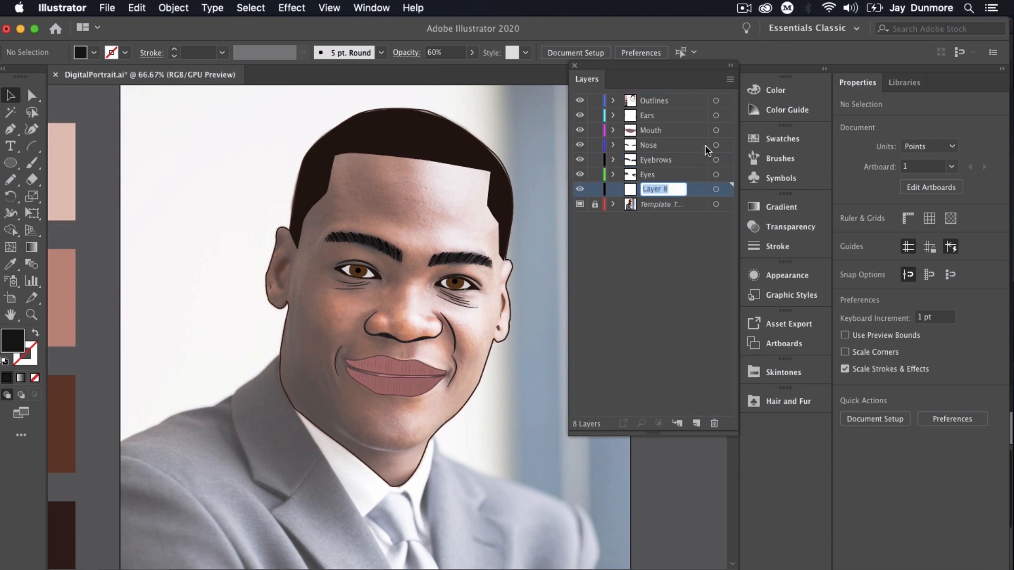
key(Return)
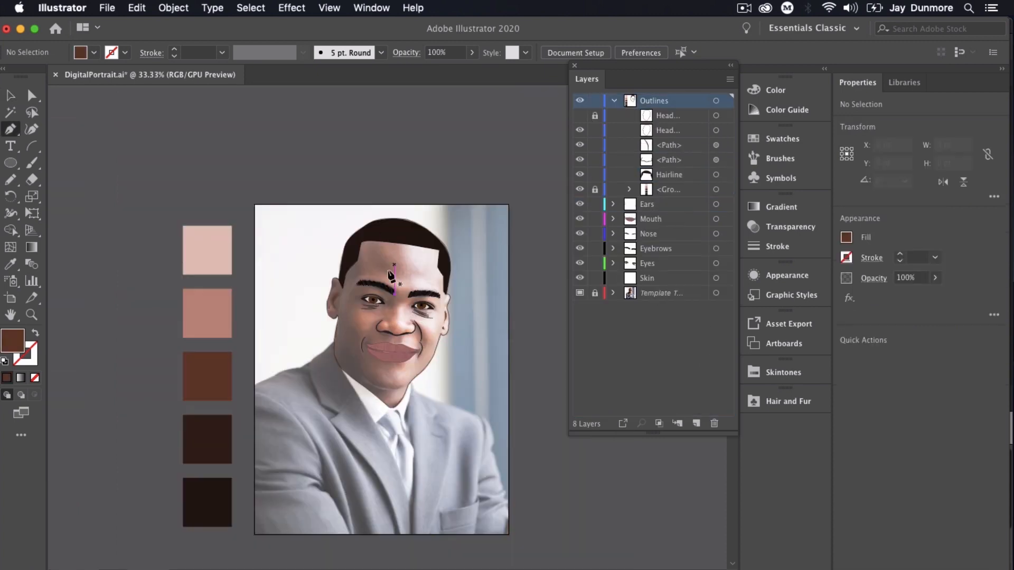
Draw a brown-filled base shape with the Pen tool over most of the face, running from the forehead around the cheeks and chin
click(396, 244)
click(413, 275)
click(414, 317)
click(428, 336)
click(427, 364)
drag(408, 385, 394, 392)
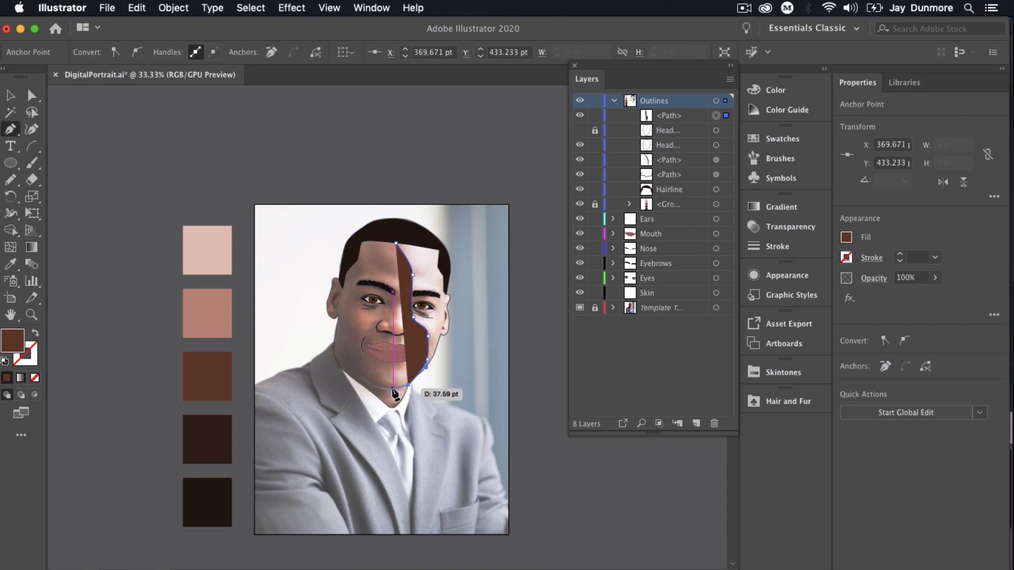
click(392, 389)
click(369, 370)
click(350, 348)
click(338, 320)
click(349, 285)
click(364, 268)
click(372, 247)
click(377, 236)
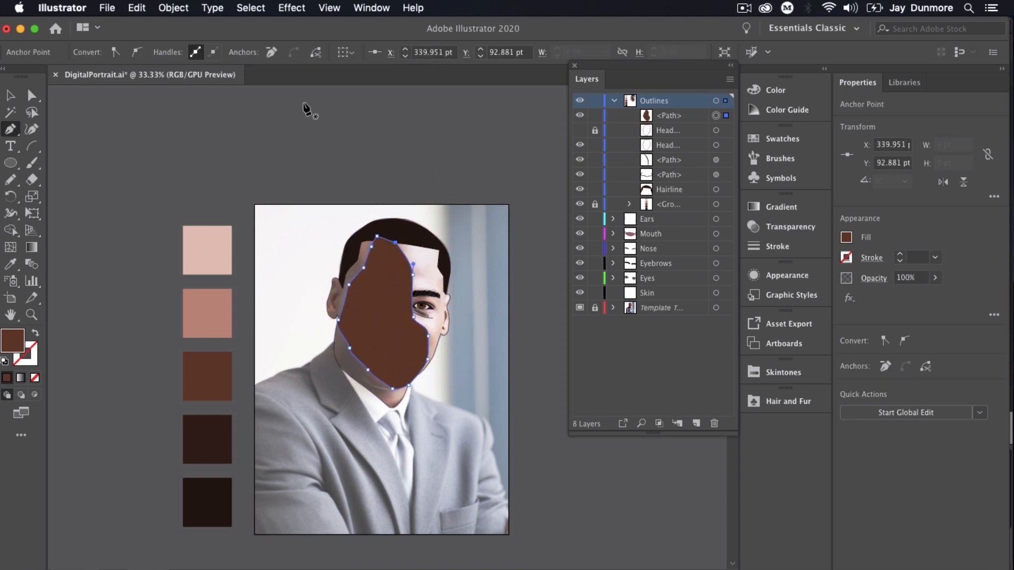
Move the brown face shape from the Outlines layer into the Skin layer
click(669, 118)
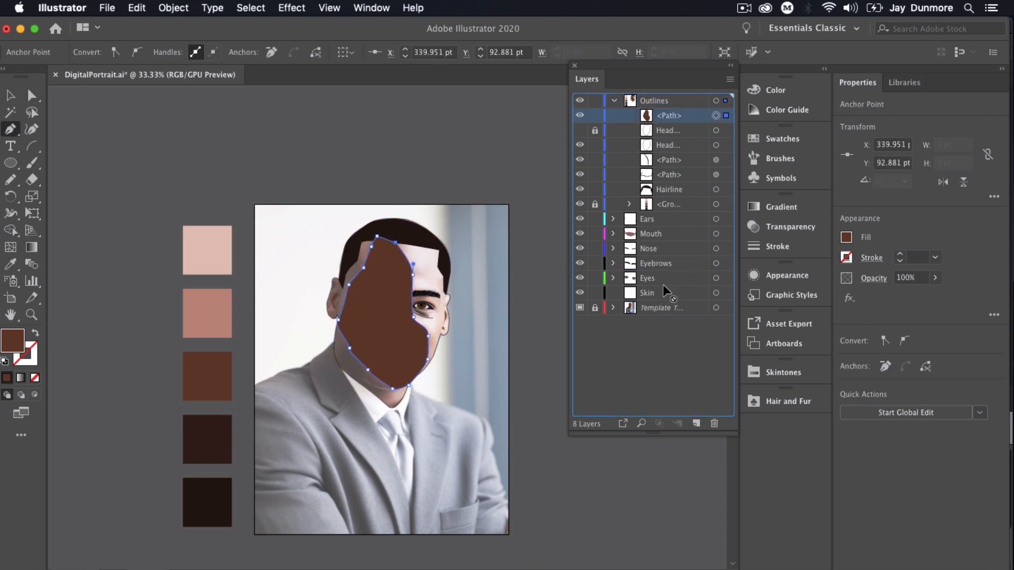
drag(665, 290, 664, 291)
key(super+equal)
key(super+equal)
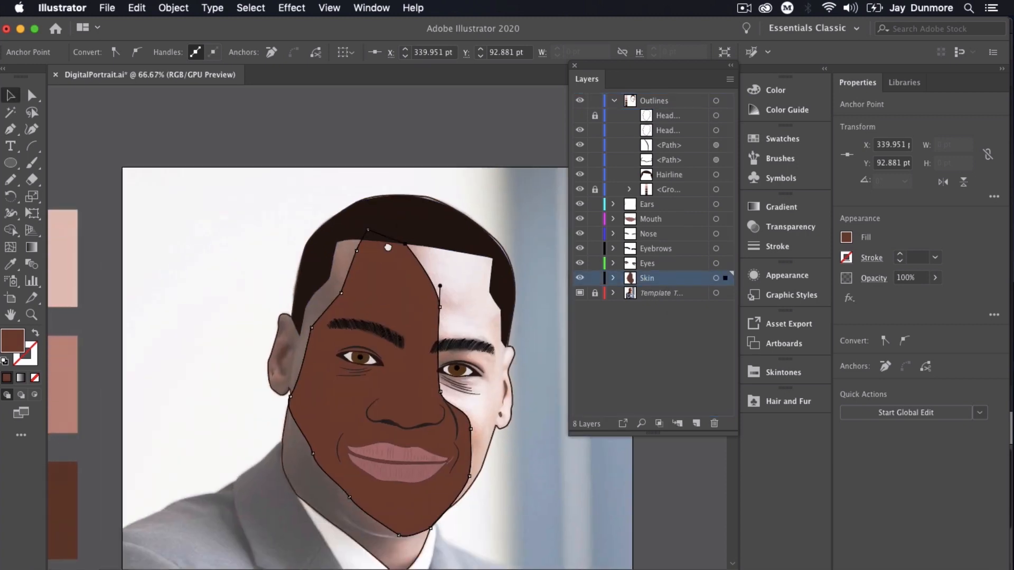
scroll(387, 247, down, 5)
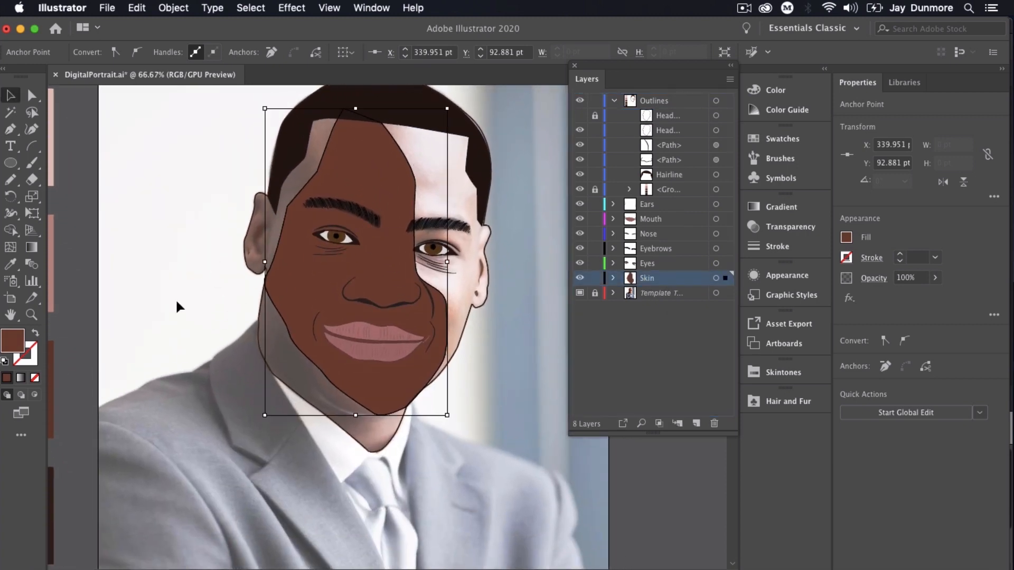
Draw a closed shadow shape with the Pen tool along the left jawline, from below the ear to the chin
key(a)
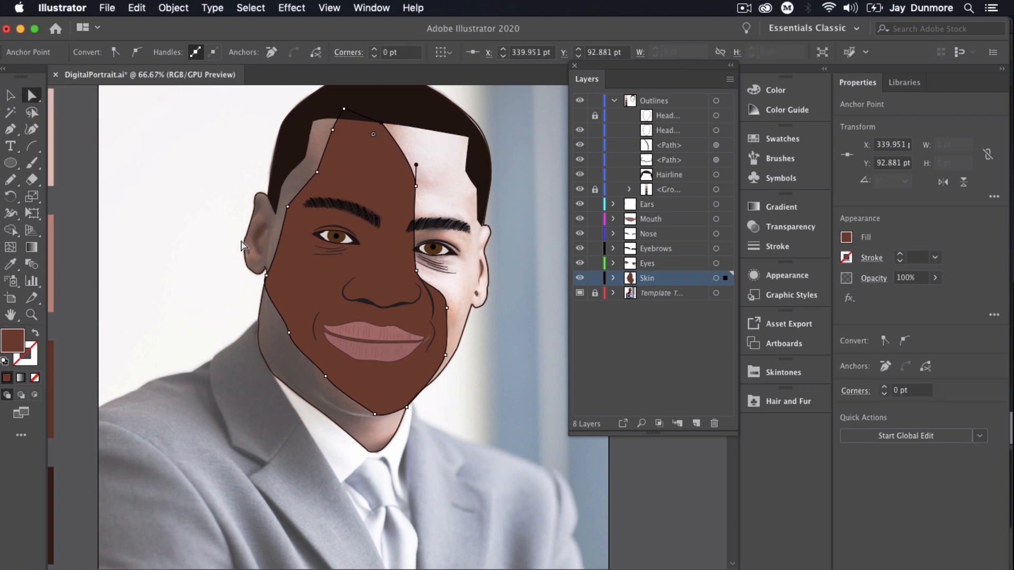
key(p)
click(267, 338)
click(287, 376)
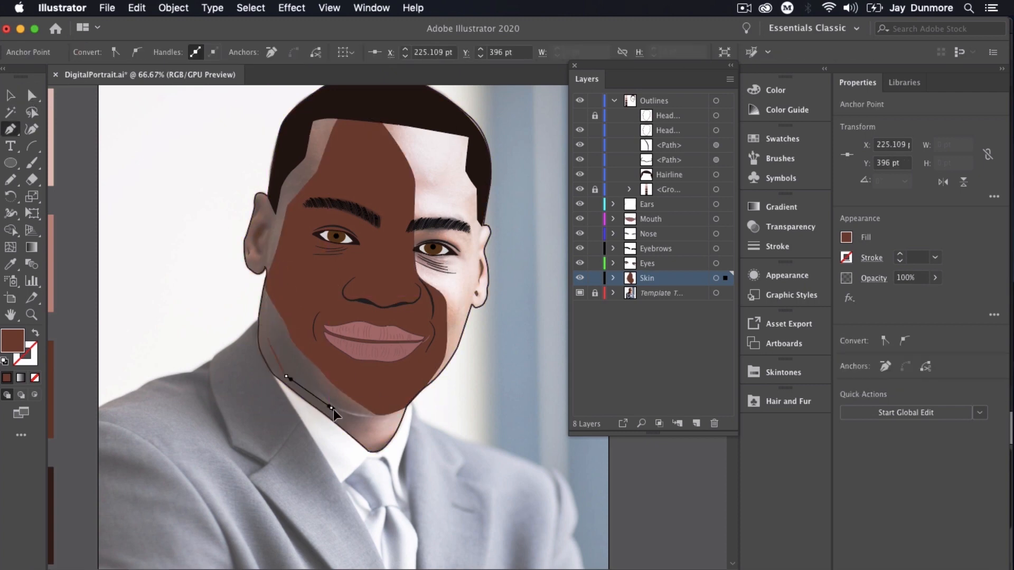
click(331, 407)
click(376, 422)
click(382, 408)
click(325, 362)
click(301, 332)
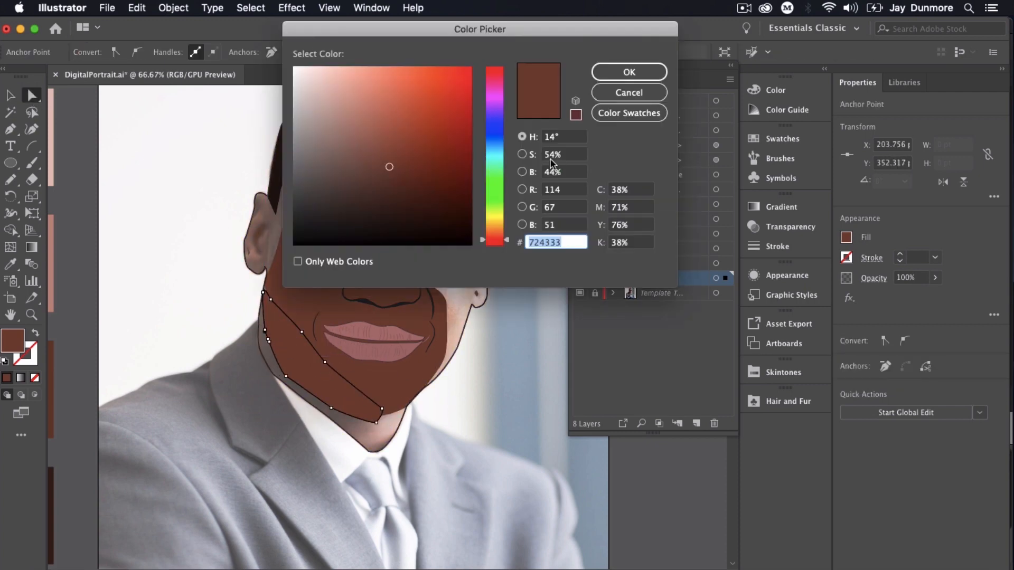
Darken the jaw shadow's fill by lowering its brightness to 41%
drag(567, 175, 524, 180)
key(Down)
key(Down)
key(Down)
key(Down)
key(Down)
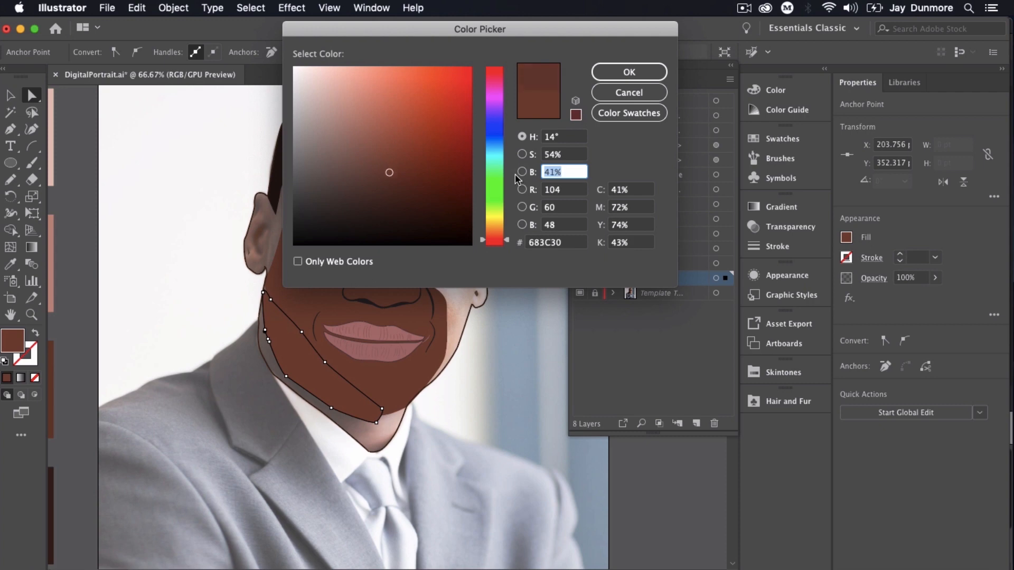
click(618, 73)
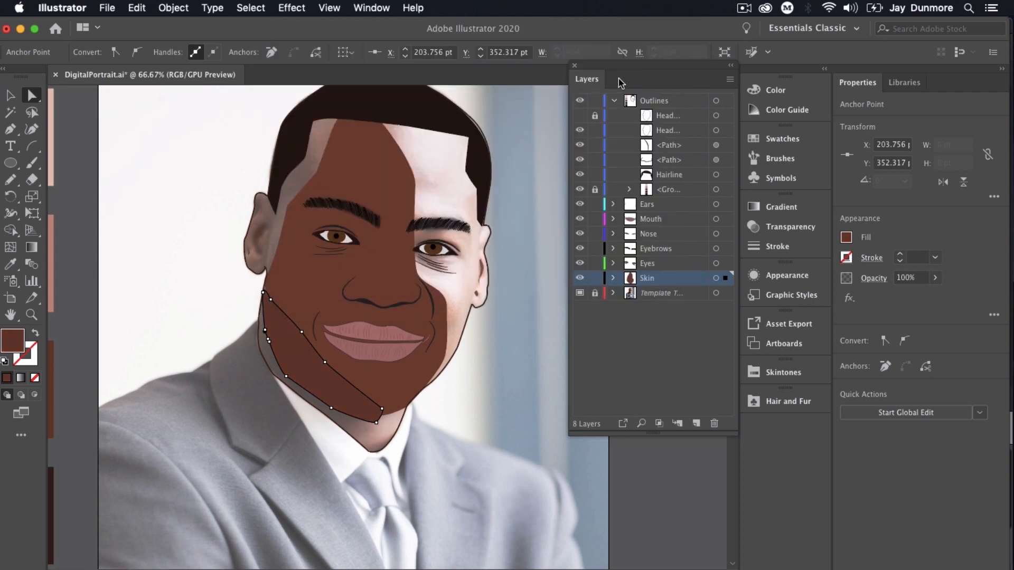
Draw a darker shadow shape with the Pen tool down the left side of the face, from the forehead's hairline past the ear
key(p)
click(336, 123)
click(326, 173)
click(286, 241)
click(268, 290)
click(269, 259)
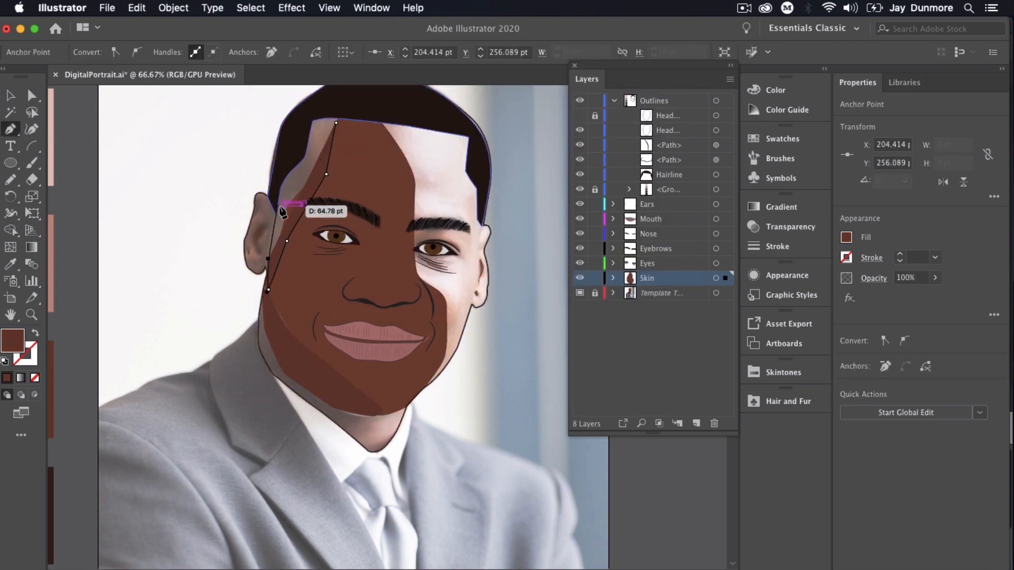
click(282, 211)
click(338, 121)
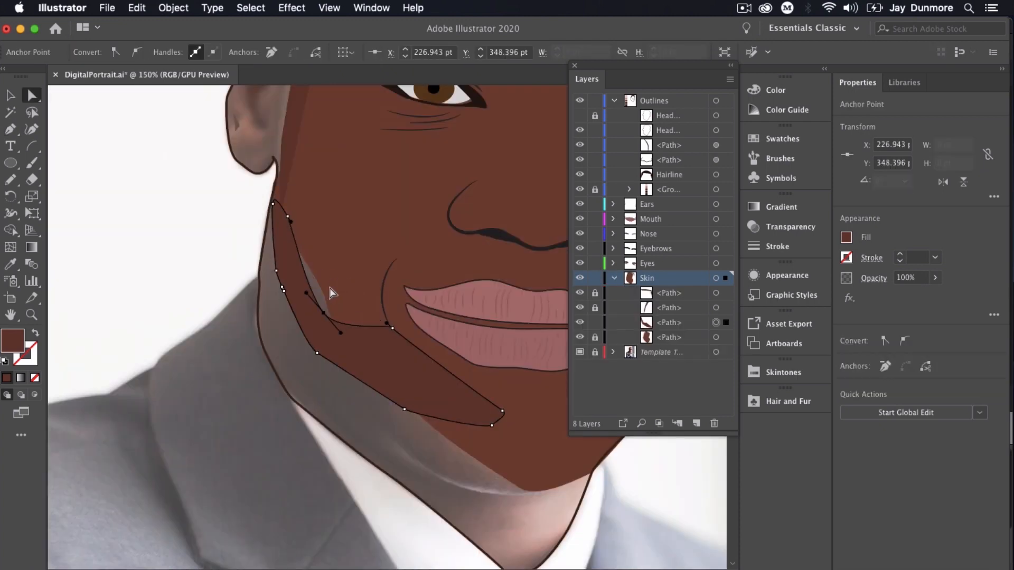
Reshape the jaw shadow by moving its anchor points and handles to follow the jawline down to the chin
drag(392, 328, 390, 368)
drag(404, 409, 390, 432)
drag(492, 426, 434, 433)
drag(459, 476, 512, 495)
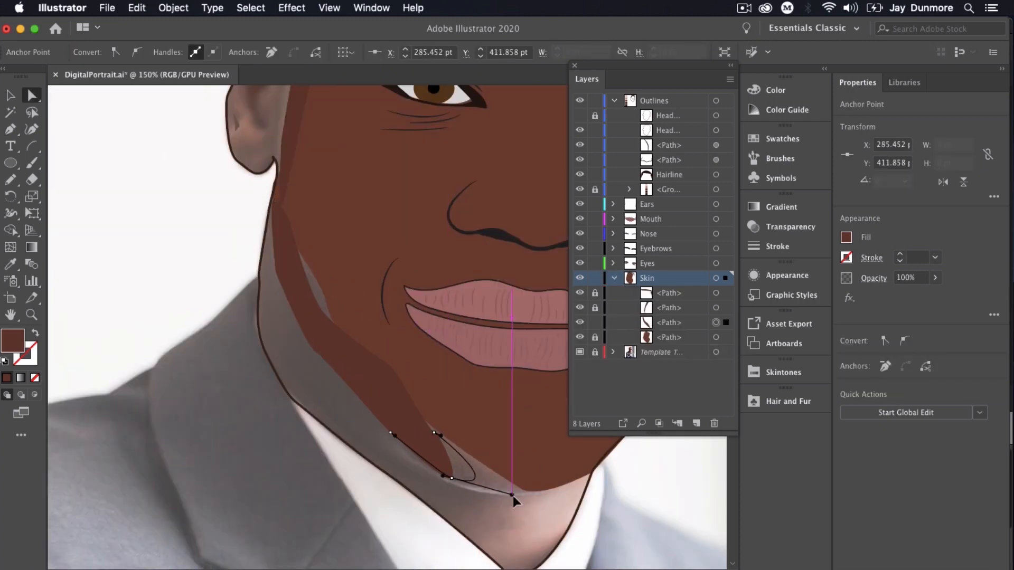
drag(333, 322, 324, 331)
drag(284, 207, 290, 204)
drag(324, 312, 327, 296)
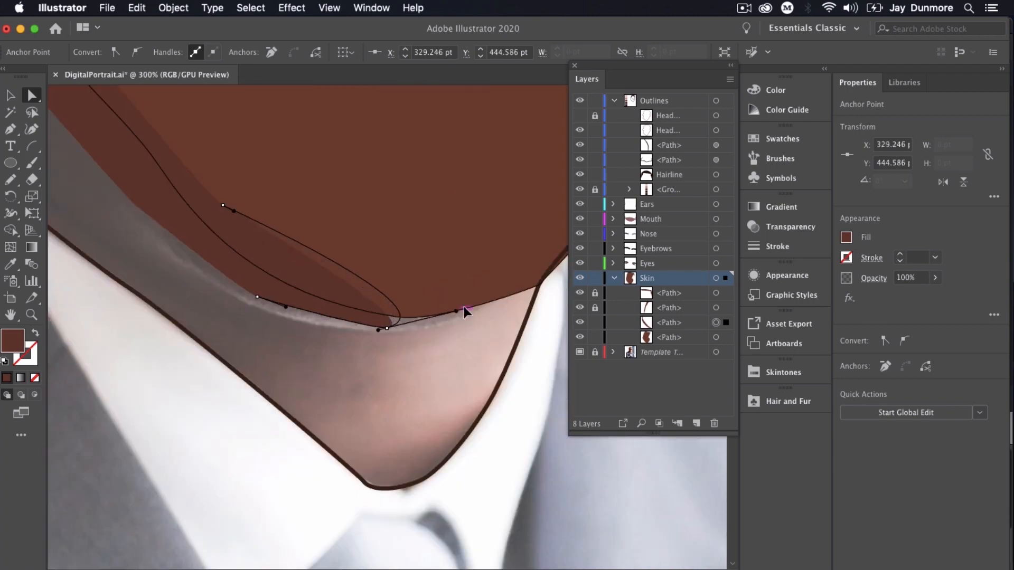
Refine the chin end of the jaw shadow, undoing the last handle change and adjusting its anchor points
drag(464, 307, 641, 297)
key(super+z)
key(p)
click(323, 266)
key(v)
click(340, 277)
key(a)
click(324, 266)
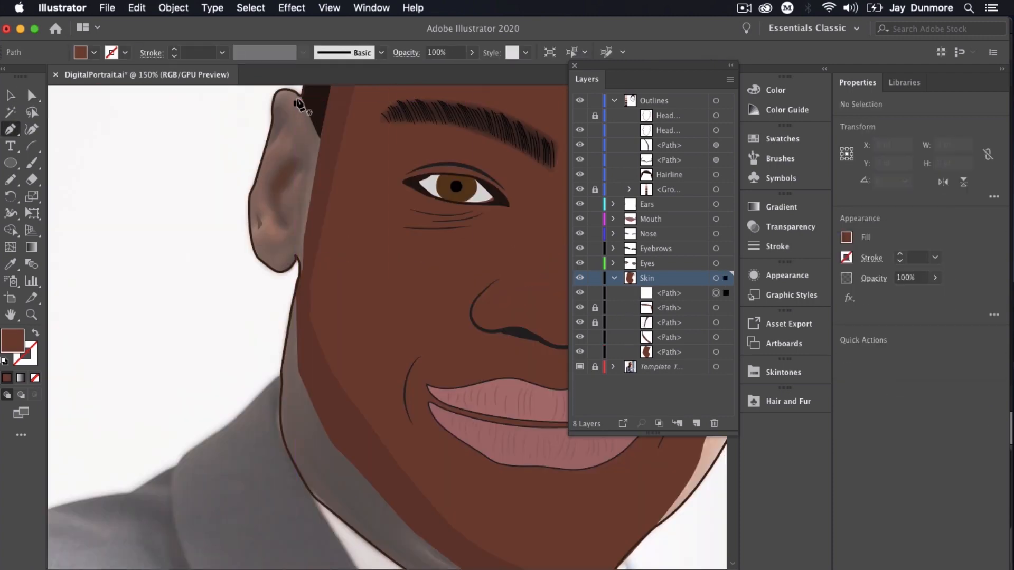
Draw a brown-filled skin shape over the left ear with the Pen tool
drag(278, 92, 284, 97)
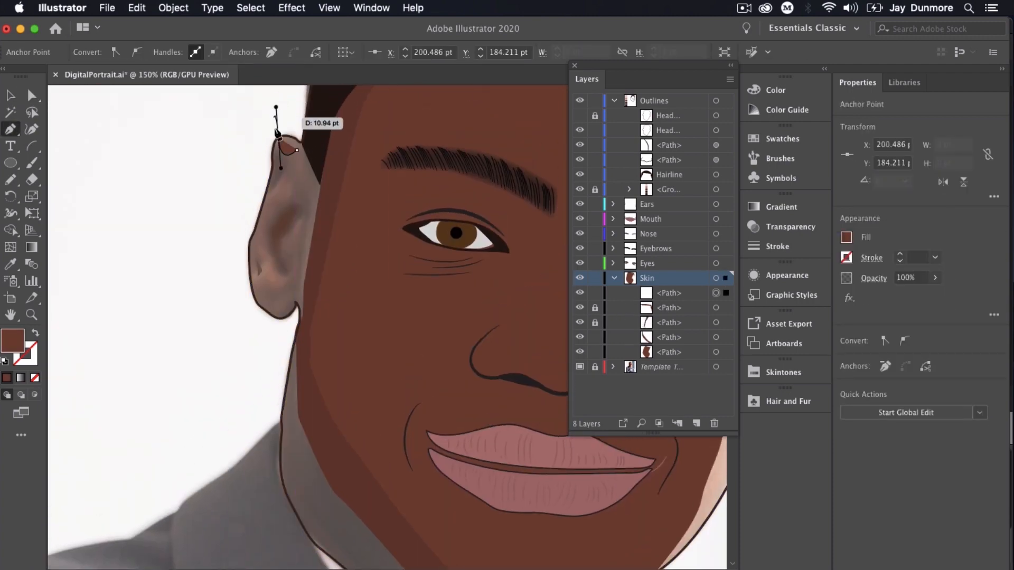
drag(285, 139, 290, 147)
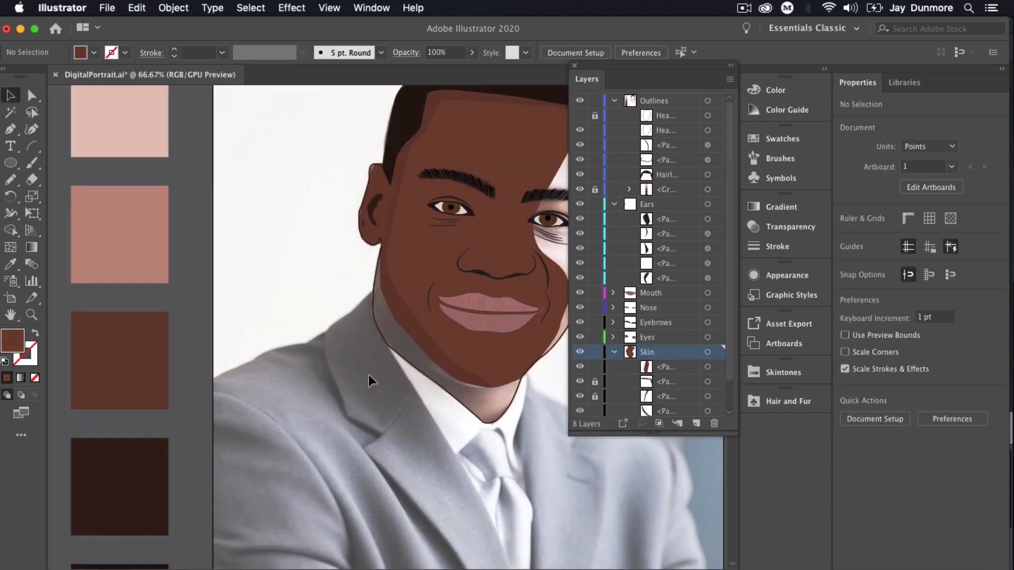
Increase the stroke weight of the crease line on the left side of the neck
key(super+=)
key(super+=)
drag(324, 368, 98, 388)
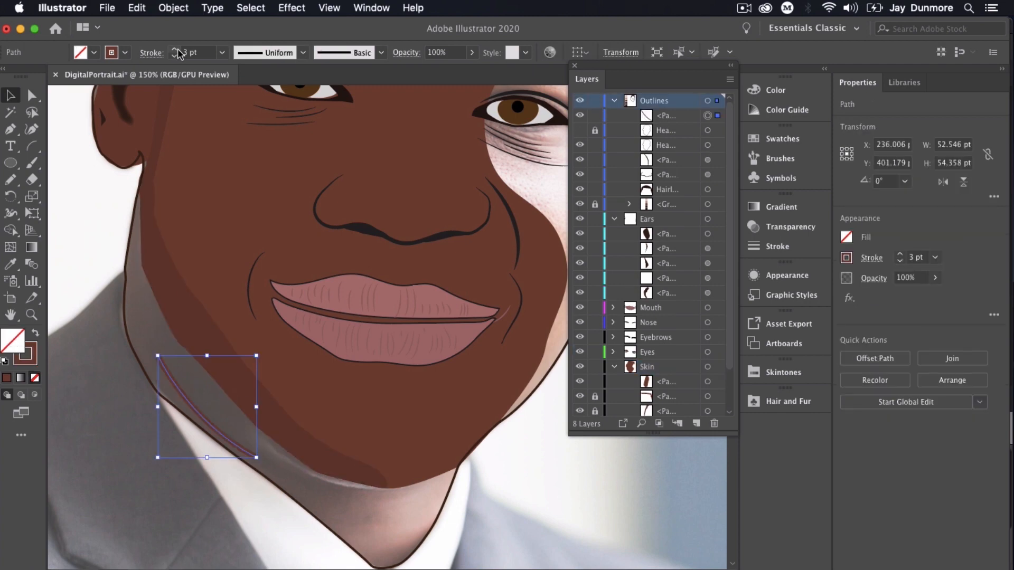
click(174, 50)
Fill the shadow shape on the neck below the left jaw with a very dark brown
key(d)
click(34, 378)
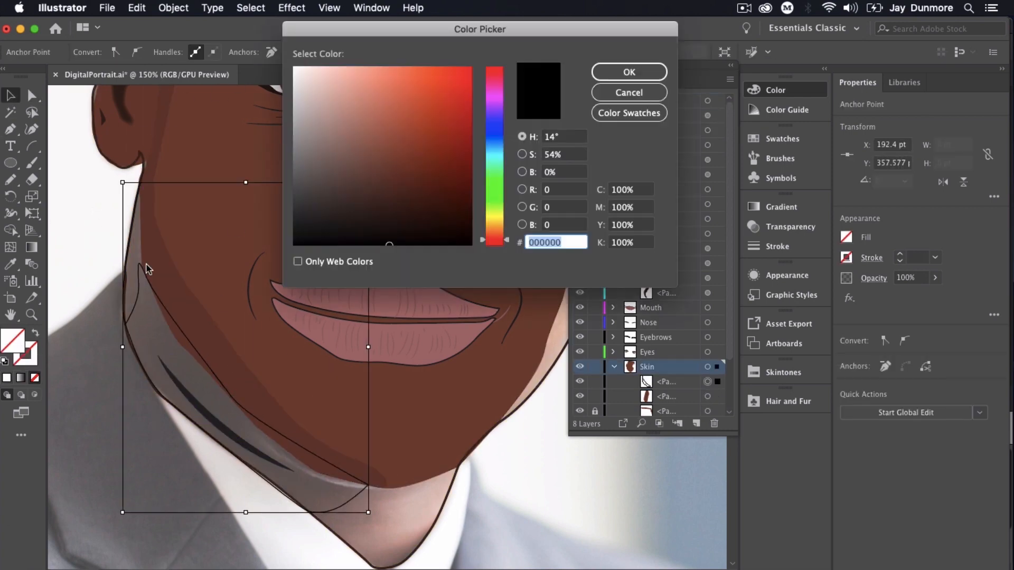
click(308, 188)
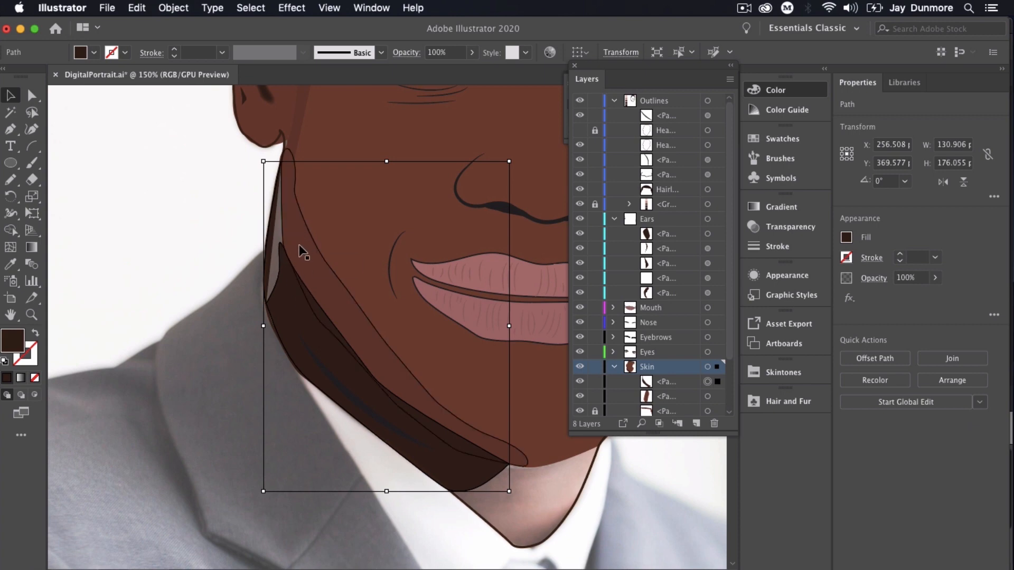
Outline a brown-filled neck shape with the Pen tool, from below the left ear along the collar and up to the chin
key(ctrl+minus)
key(ctrl+minus)
key(ctrl+minus)
key(p)
click(347, 271)
click(348, 329)
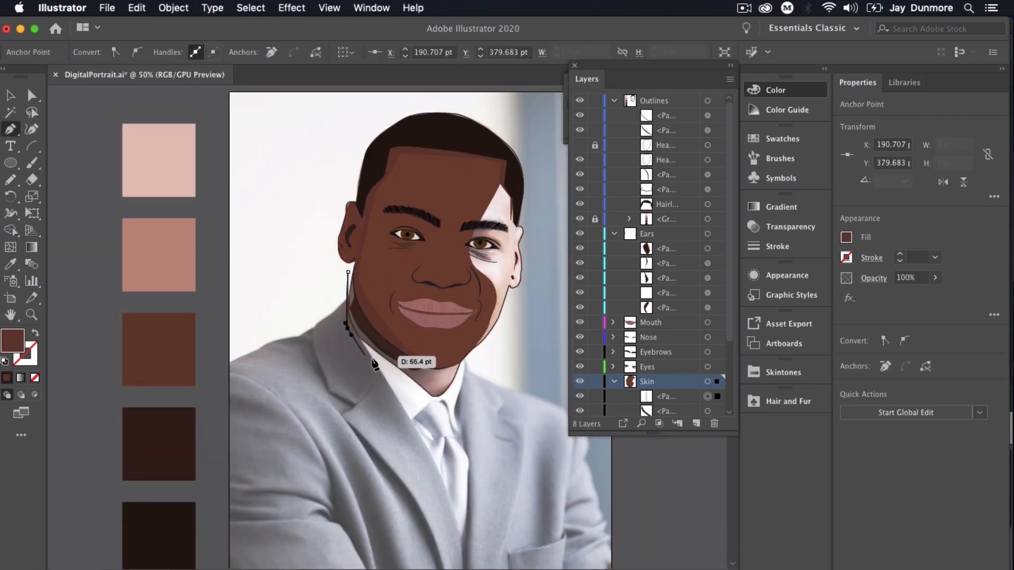
click(375, 361)
click(416, 386)
click(454, 386)
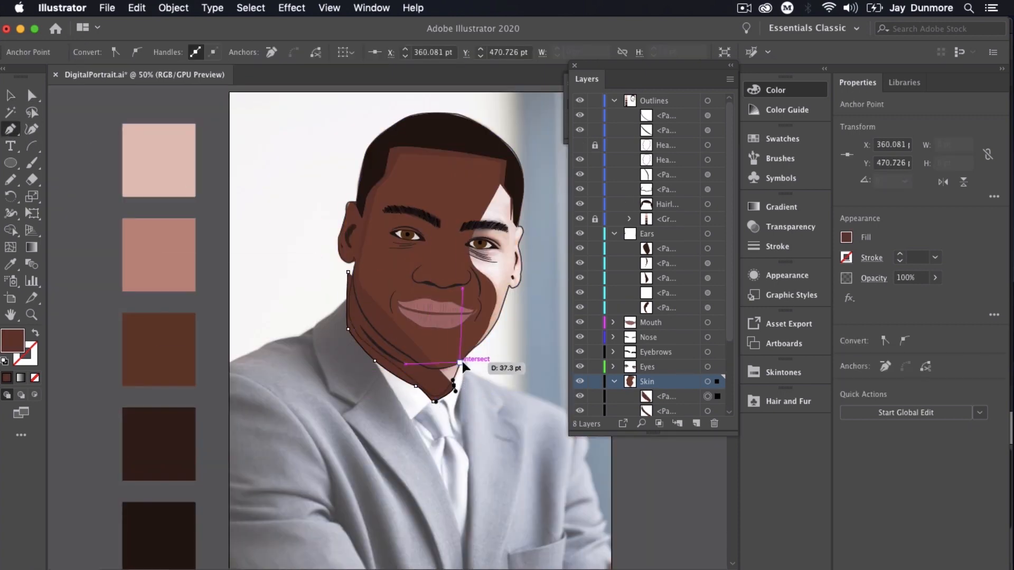
click(459, 363)
Undo the last three neck outline points and redraw the curve at the base of the neck
key(super+z)
key(super+z)
key(super+z)
drag(446, 396, 455, 396)
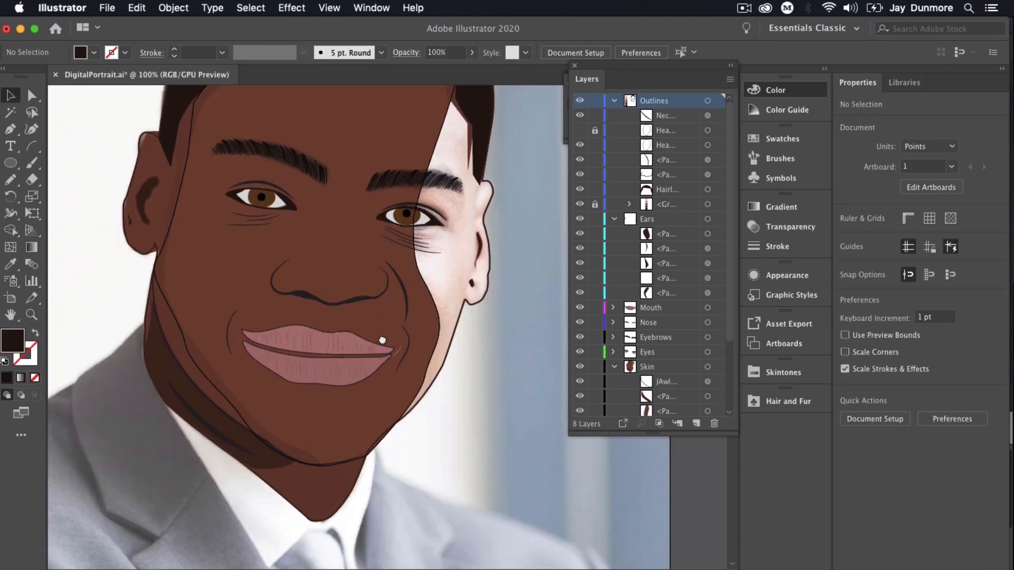
Draw a narrow closed highlight shape with the Pen tool along the face's right edge, from the temple down to the jaw
drag(382, 340, 328, 382)
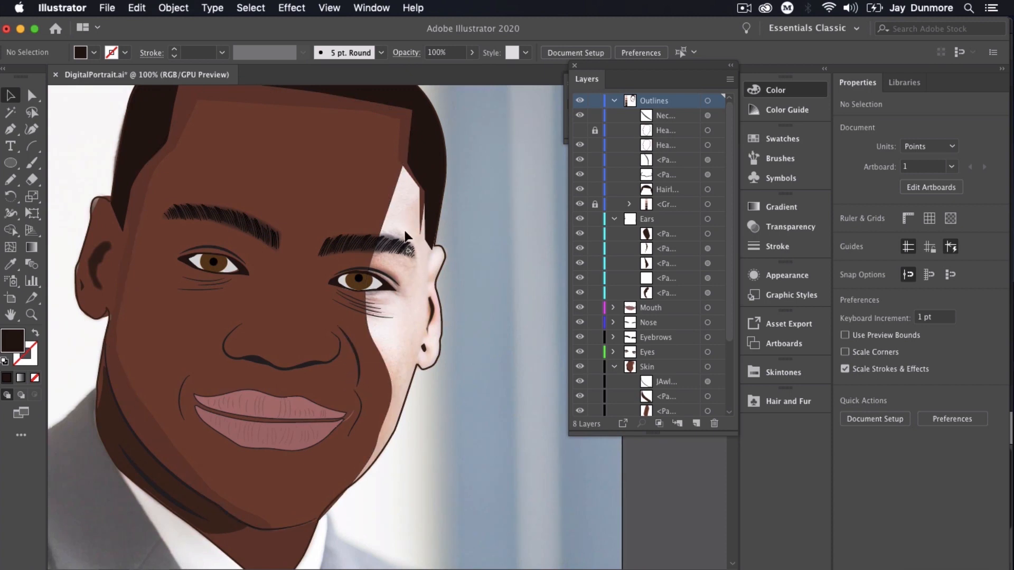
click(11, 132)
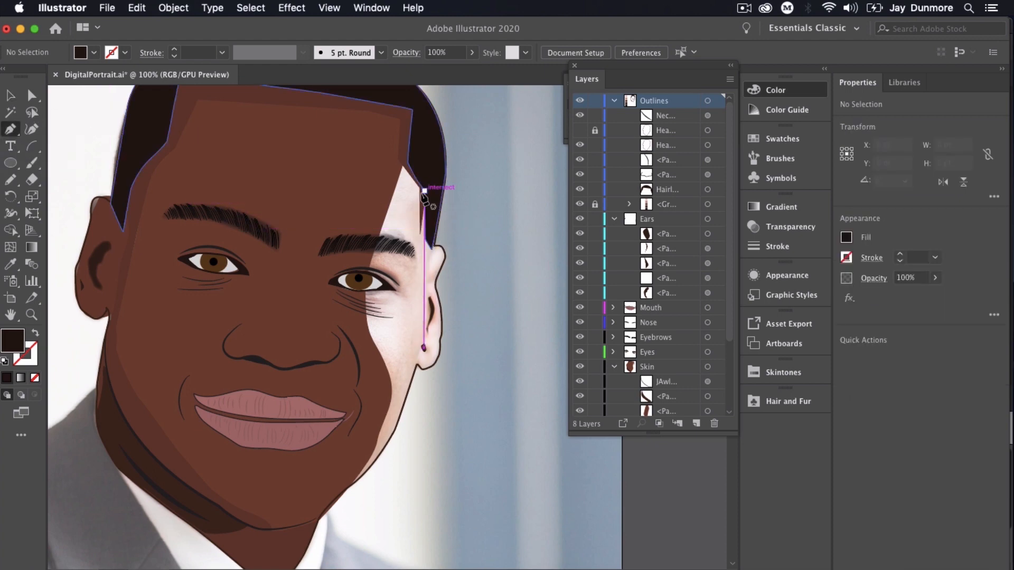
drag(424, 190, 415, 239)
drag(416, 282, 421, 290)
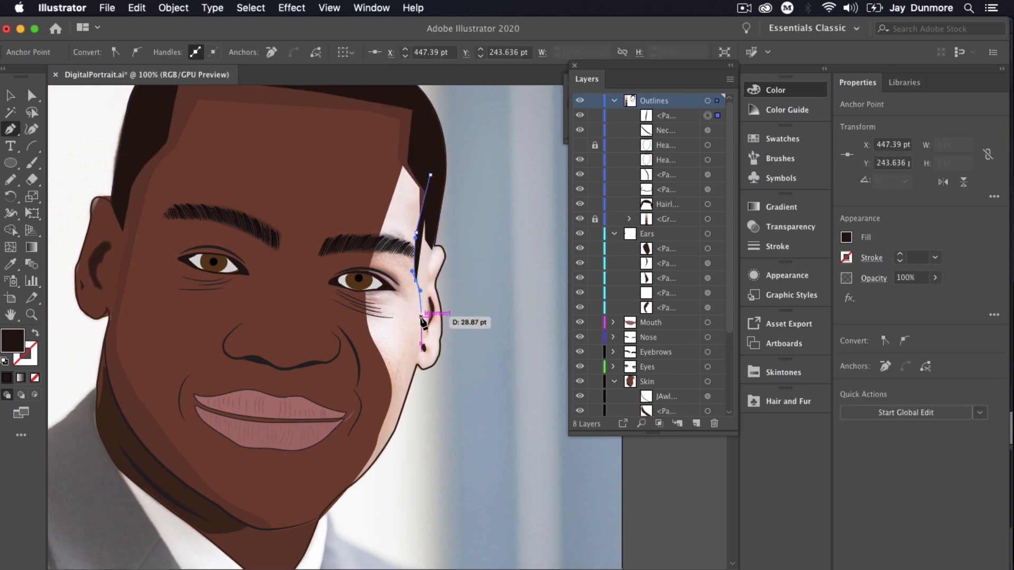
click(416, 337)
click(400, 373)
click(386, 422)
click(364, 464)
click(363, 476)
drag(385, 445, 388, 442)
click(412, 388)
click(424, 354)
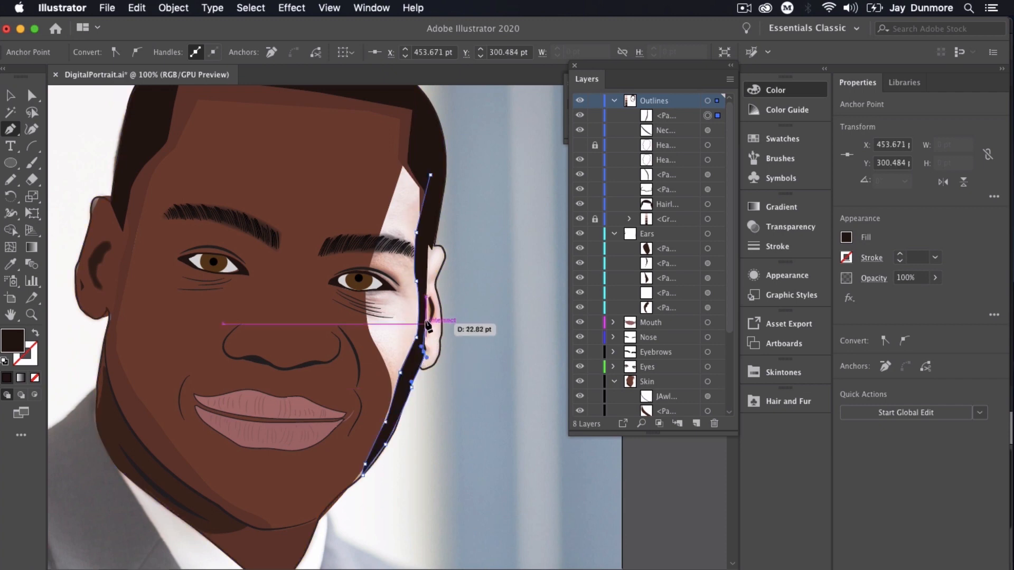
click(427, 314)
click(431, 272)
click(430, 234)
click(430, 175)
Fill the highlight shape with the salmon-pink color sampled from the second skin-tone swatch
key(super+minus)
key(super+minus)
click(15, 100)
key(i)
click(169, 288)
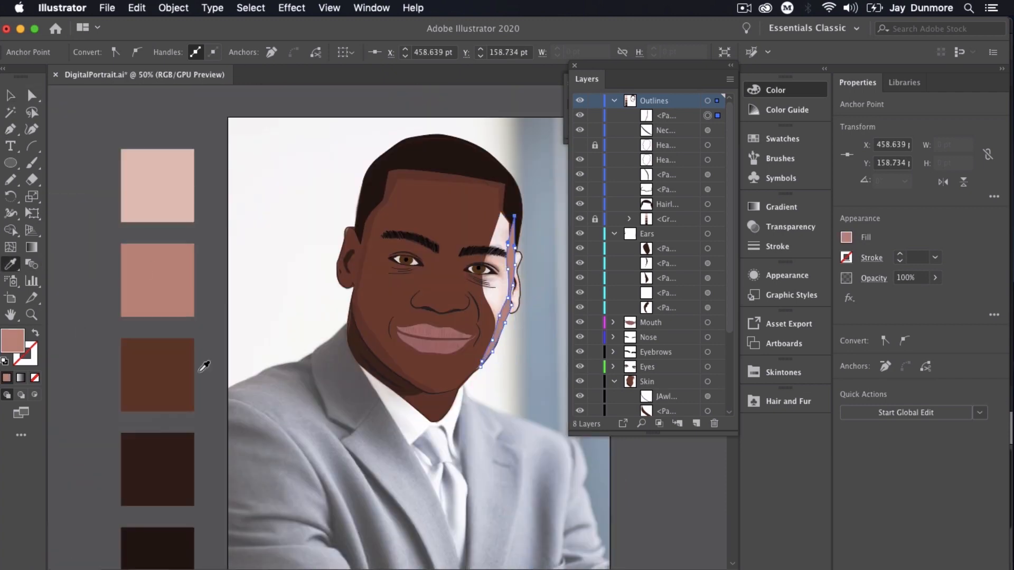
Move the highlight shape from the Outlines layer into the Skin layer
key(v)
click(206, 364)
click(682, 116)
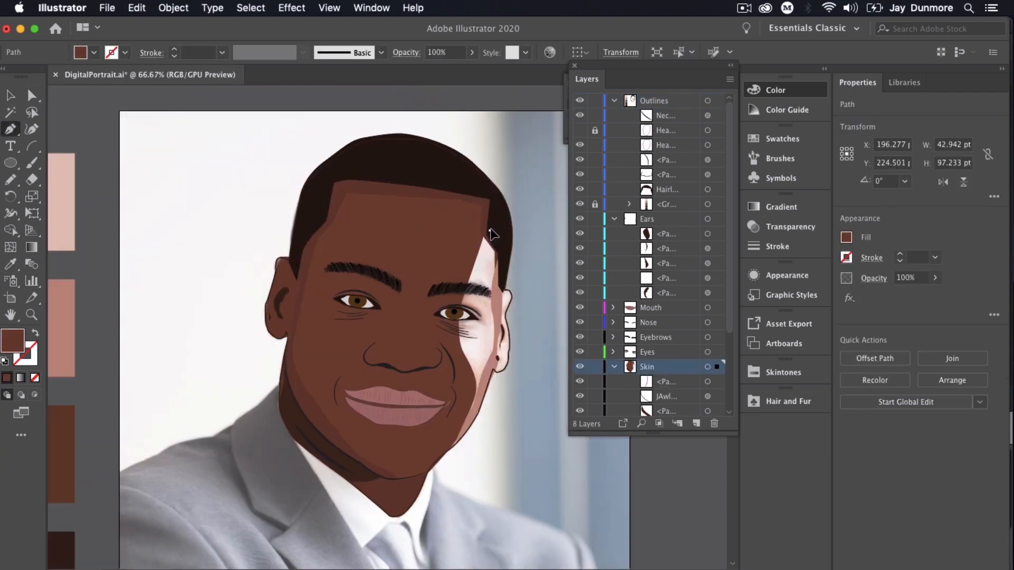
Draw a closed brown shape with the Pen tool over the uncovered right temple and cheek, beside the eye and ear
click(489, 231)
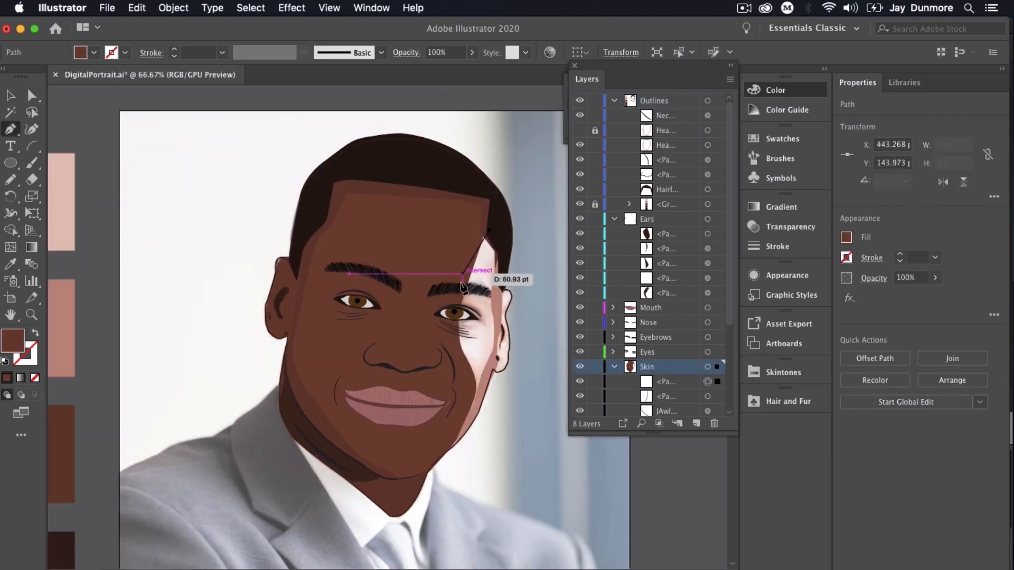
drag(464, 265, 461, 278)
drag(455, 357, 460, 367)
drag(463, 418, 481, 384)
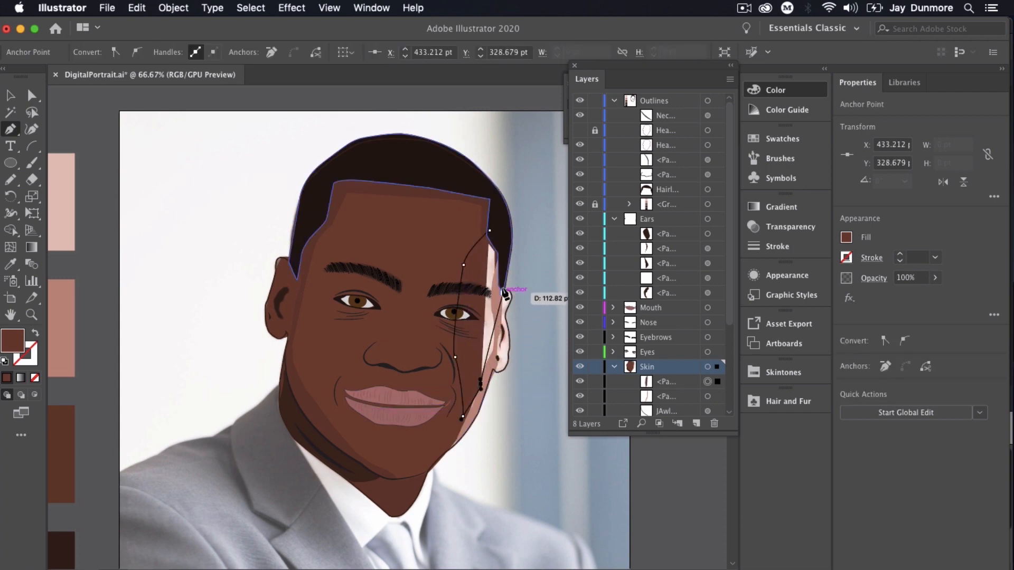
click(495, 360)
mouse_move(498, 235)
mouse_down()
mouse_move(550, 368)
mouse_move(515, 261)
mouse_move(490, 231)
mouse_up()
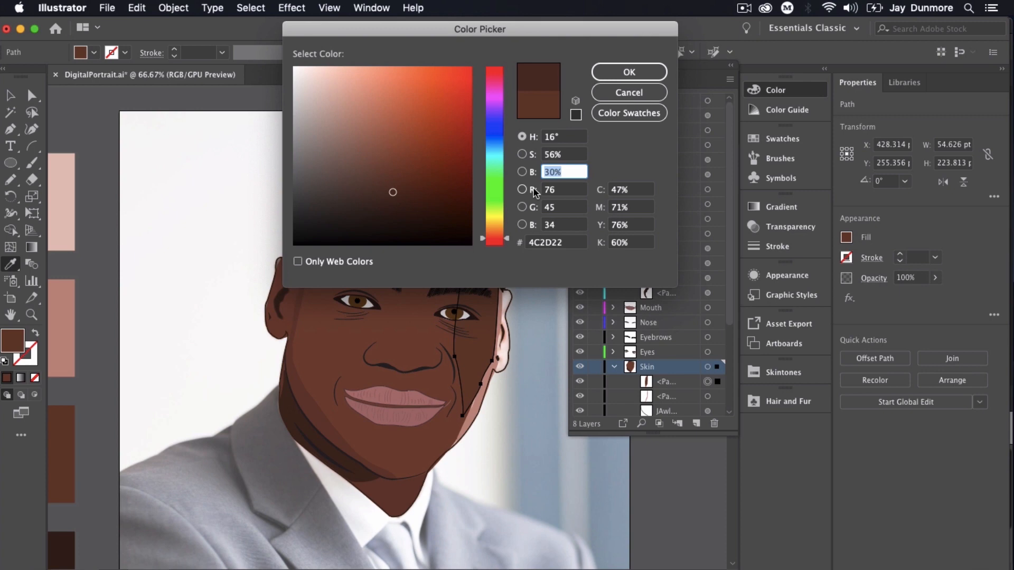
Lighten the brown temple-and-cheek shape by raising its fill color's brightness, and deselect it
key(shift+Up)
key(shift+Up)
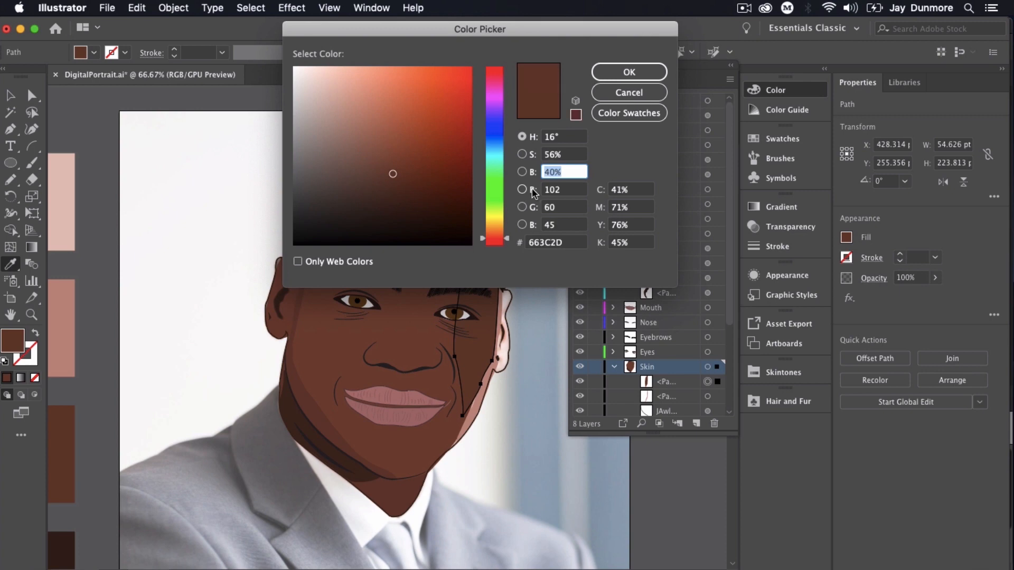
click(644, 72)
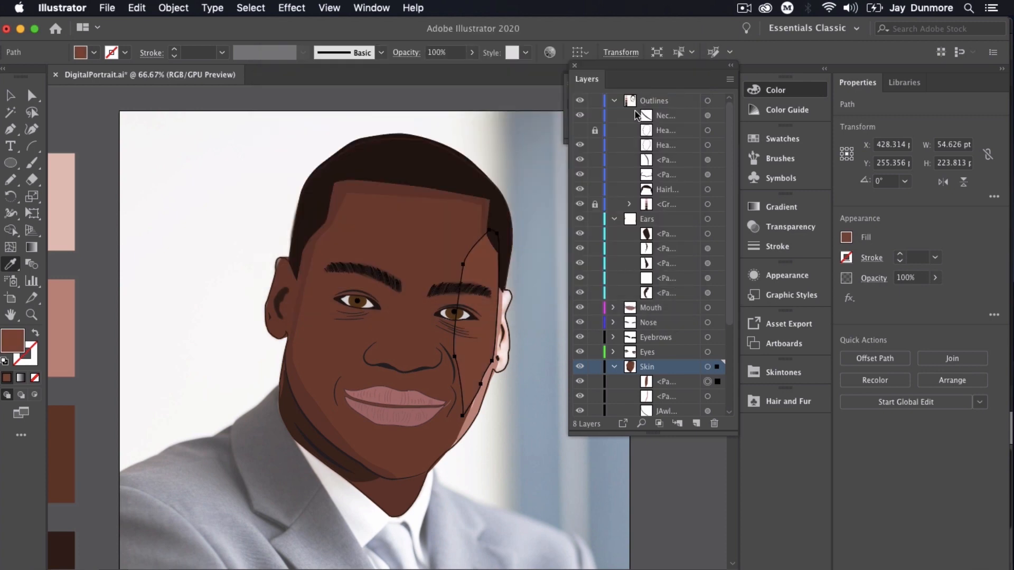
key(y)
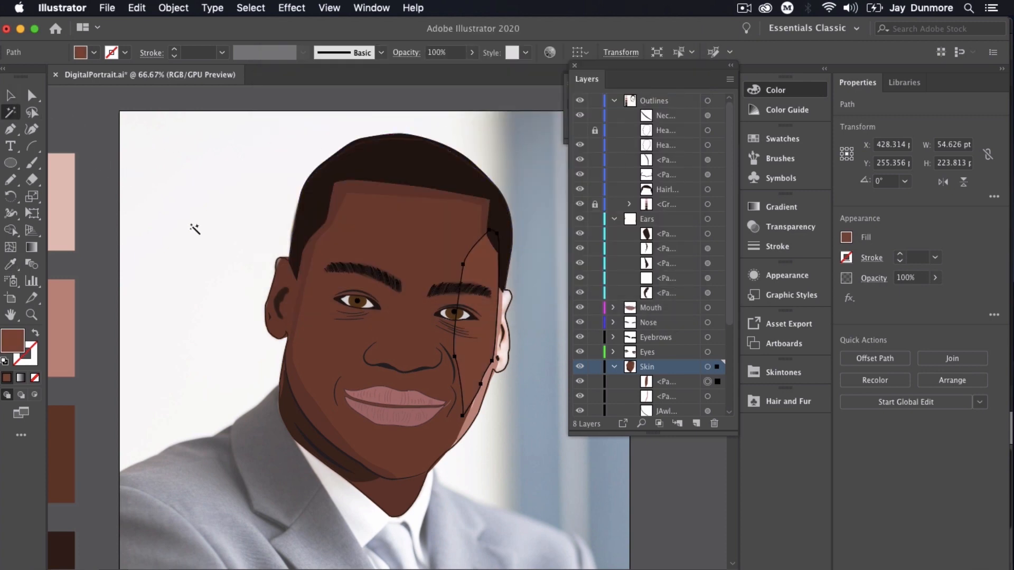
click(202, 231)
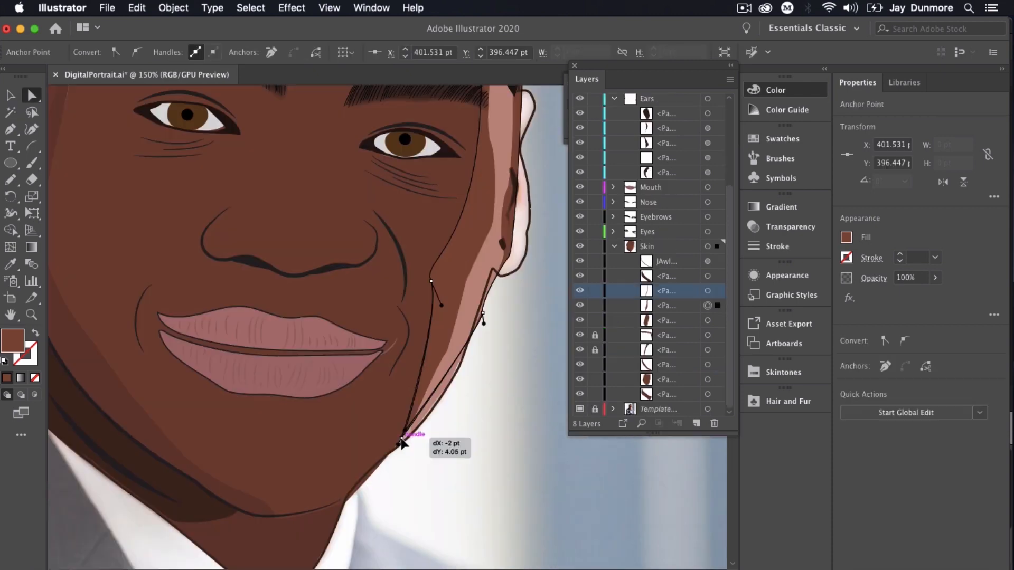
Adjust the lower anchor point of the cheek shape so its tip follows the jawline
drag(403, 442, 399, 443)
click(532, 494)
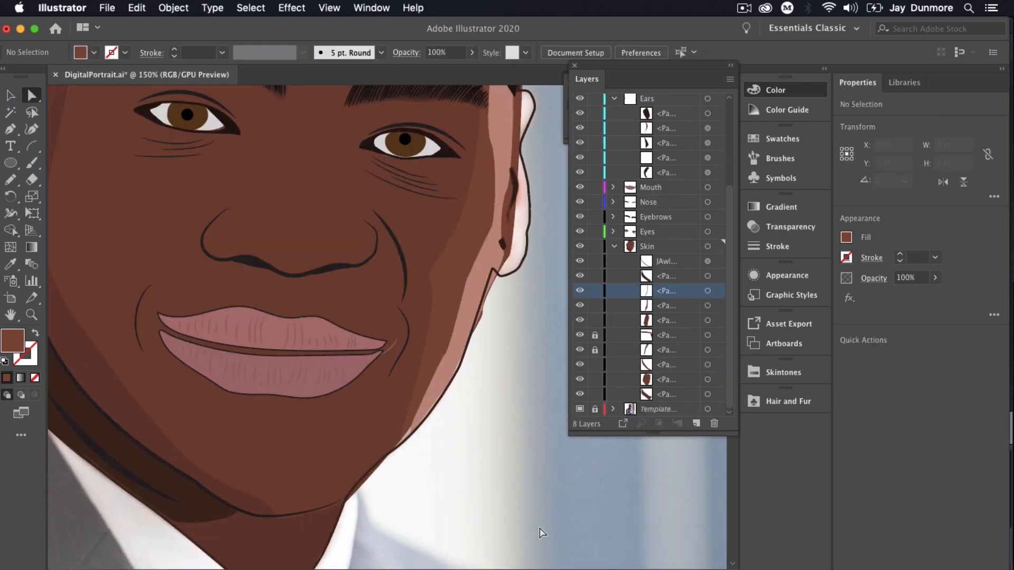
click(455, 257)
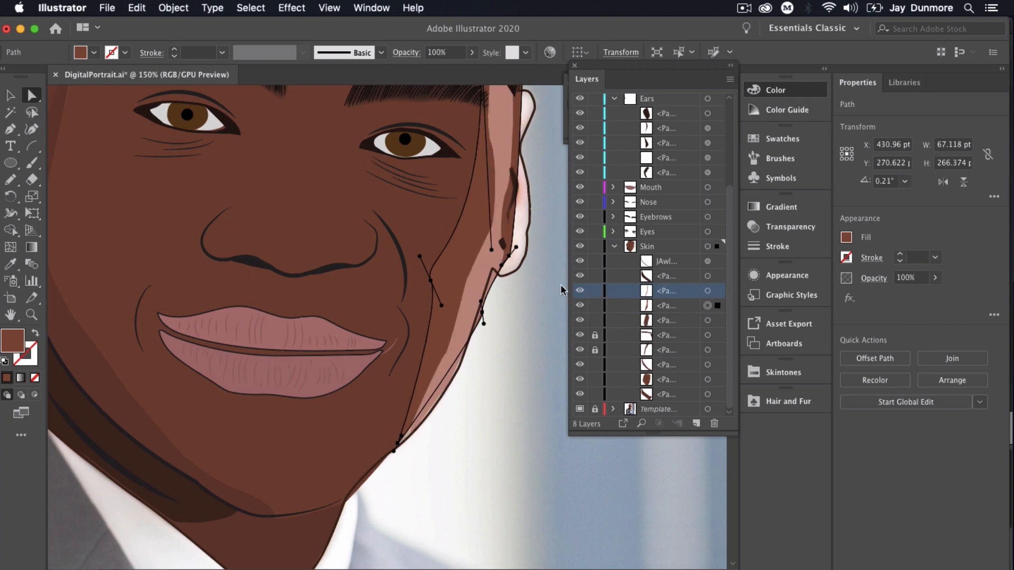
click(478, 281)
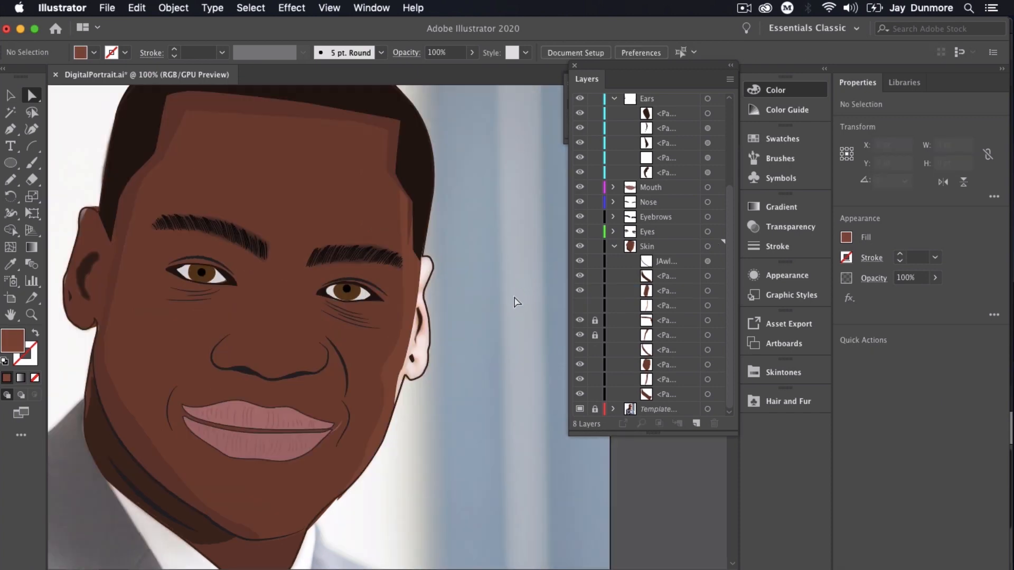
click(365, 464)
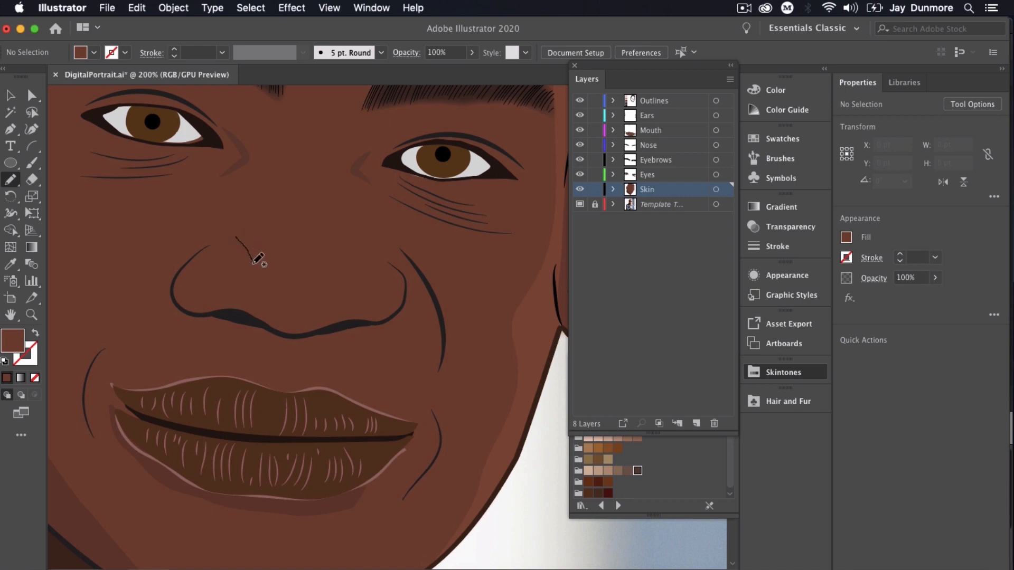
Draw a short curved line about 8 by 13 pt above the left nostril with the Pencil and copy the inner-eye crease's stroke style onto it
drag(253, 263, 254, 268)
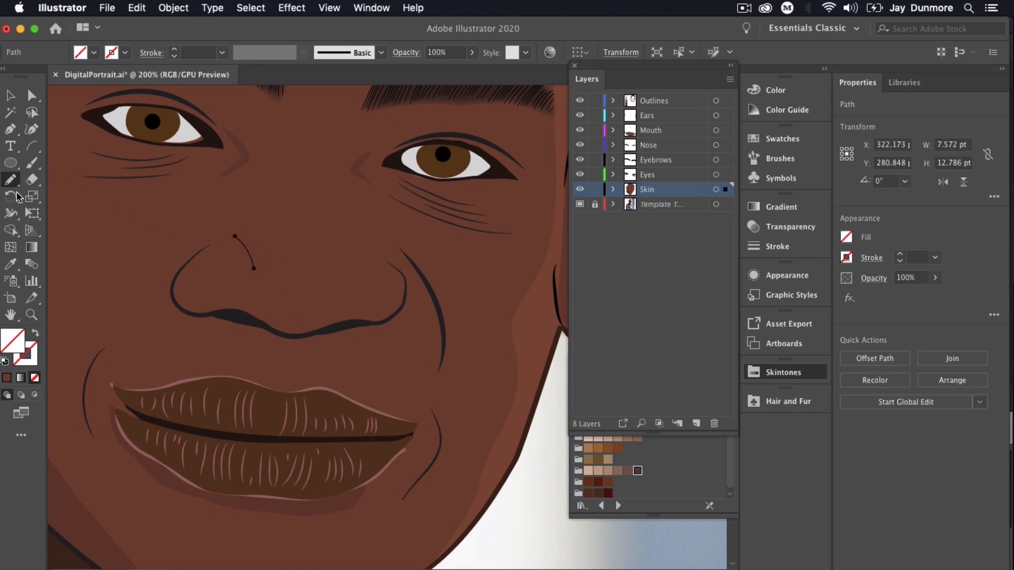
click(10, 263)
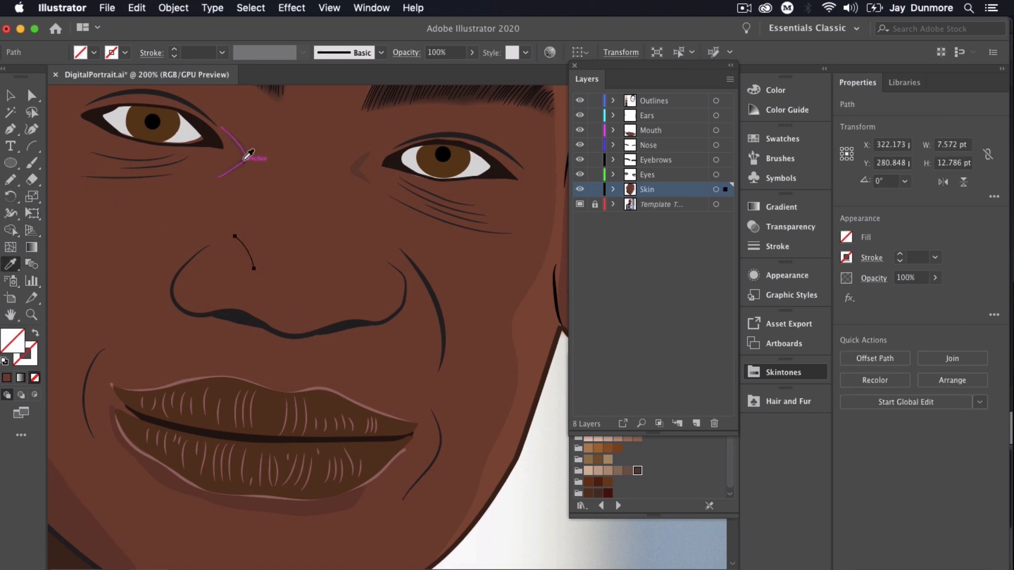
click(244, 154)
Apply the tapered elliptical width profile to the short line above the left nostril and deselect it
click(14, 98)
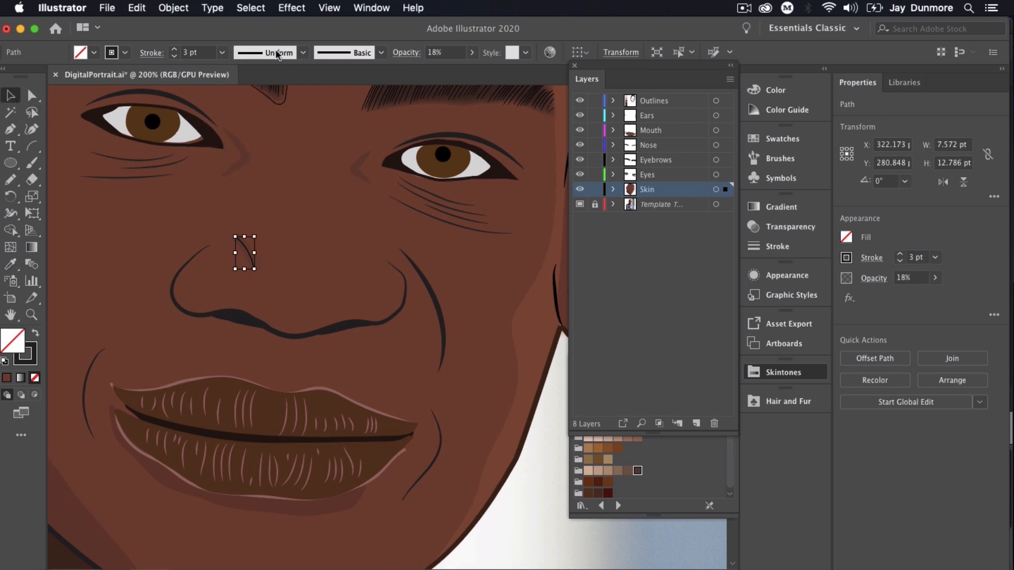
click(303, 53)
click(282, 101)
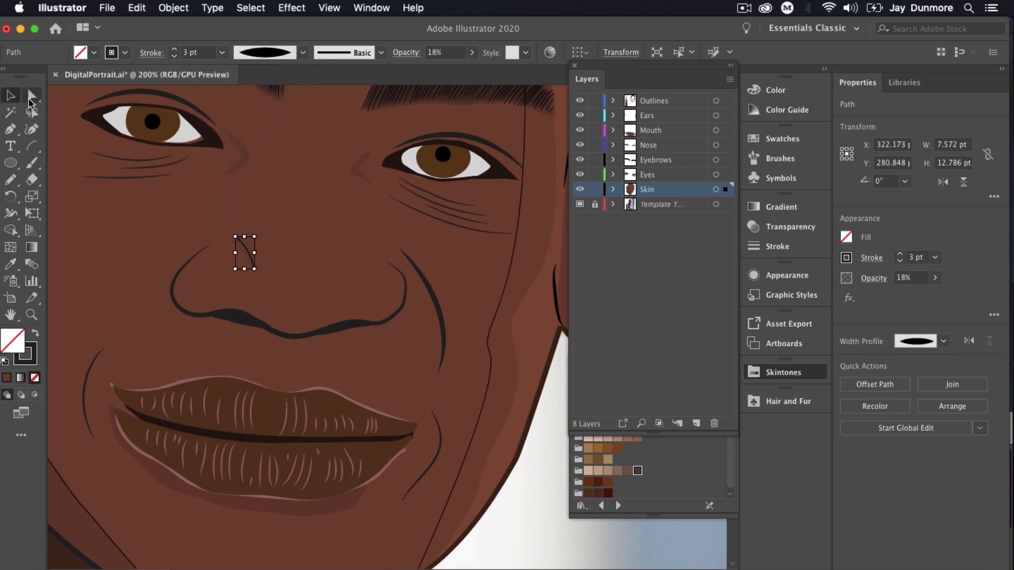
click(92, 177)
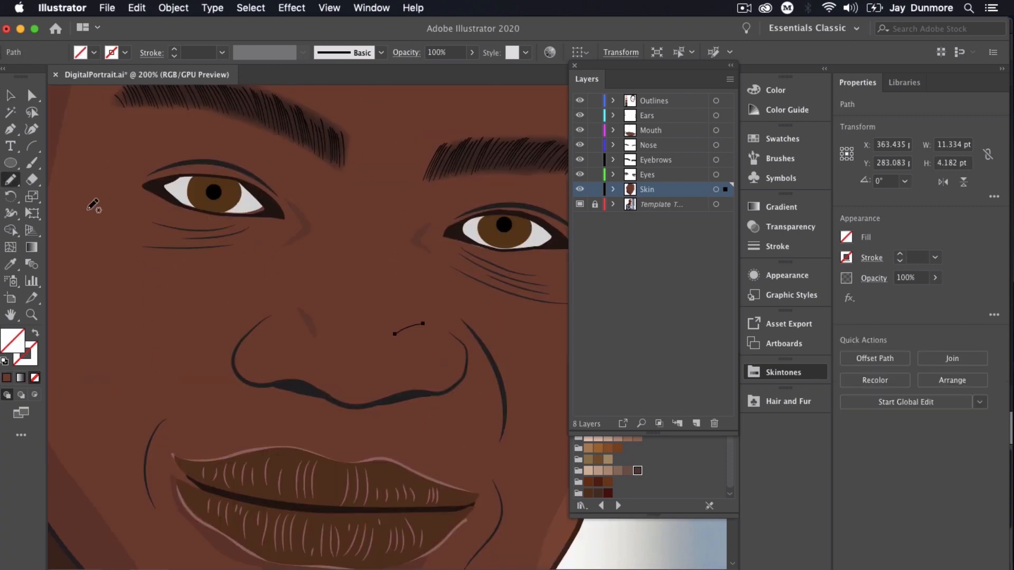
Give the short line above the right nostril the inner-eye crease's stroke style and the tapered elliptical width profile
click(11, 264)
click(312, 224)
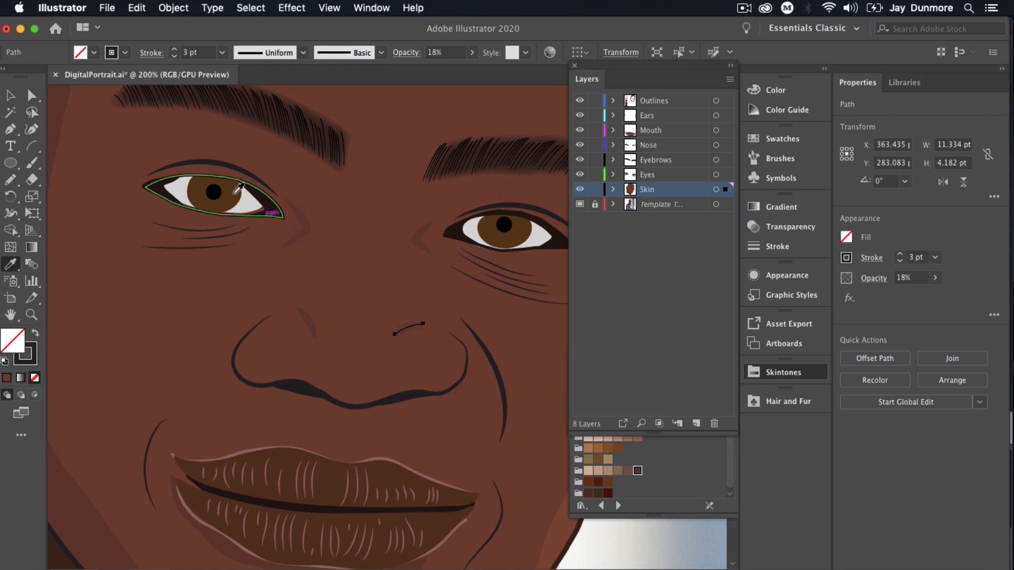
click(303, 52)
click(284, 98)
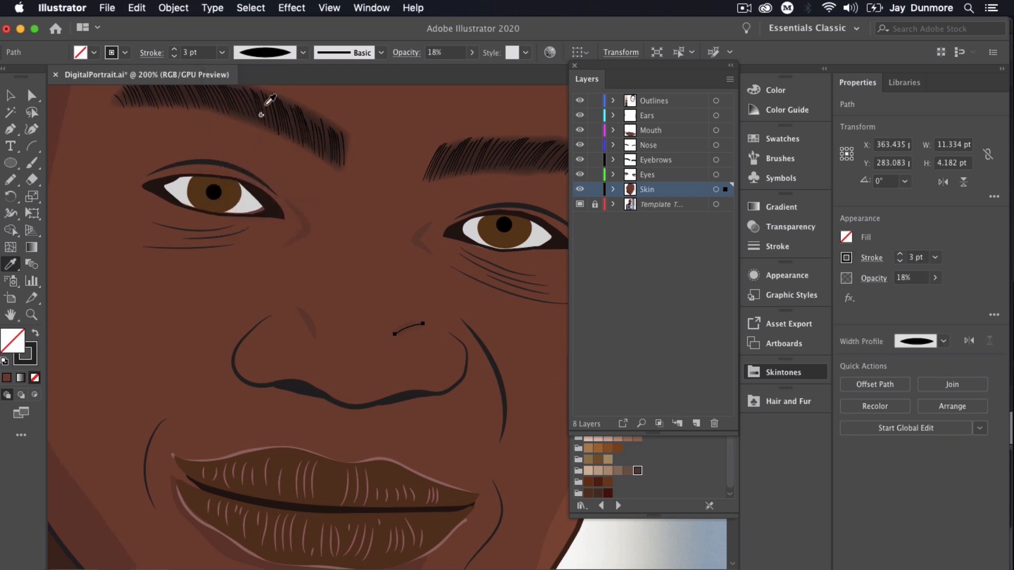
key(v)
click(313, 278)
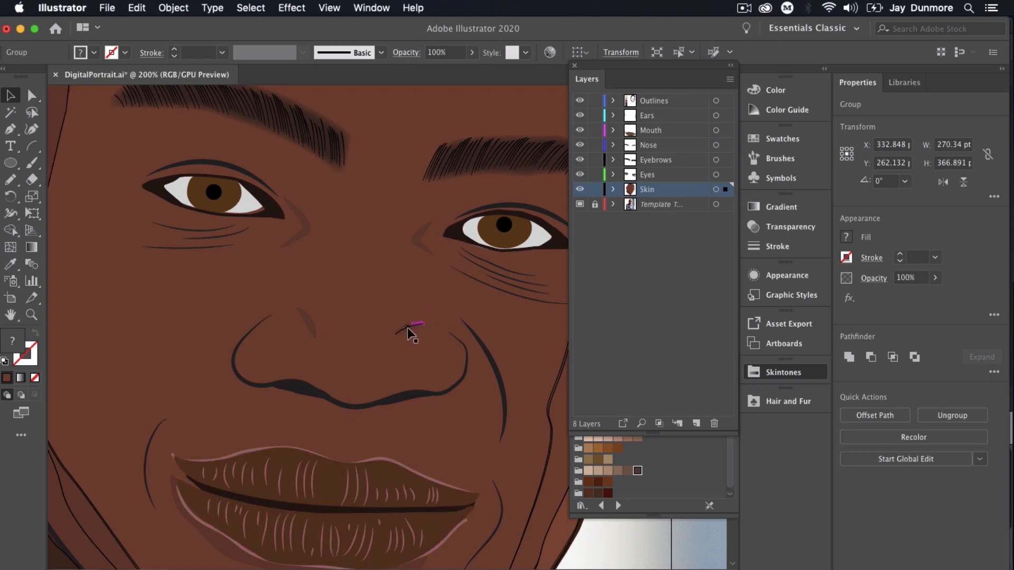
click(12, 180)
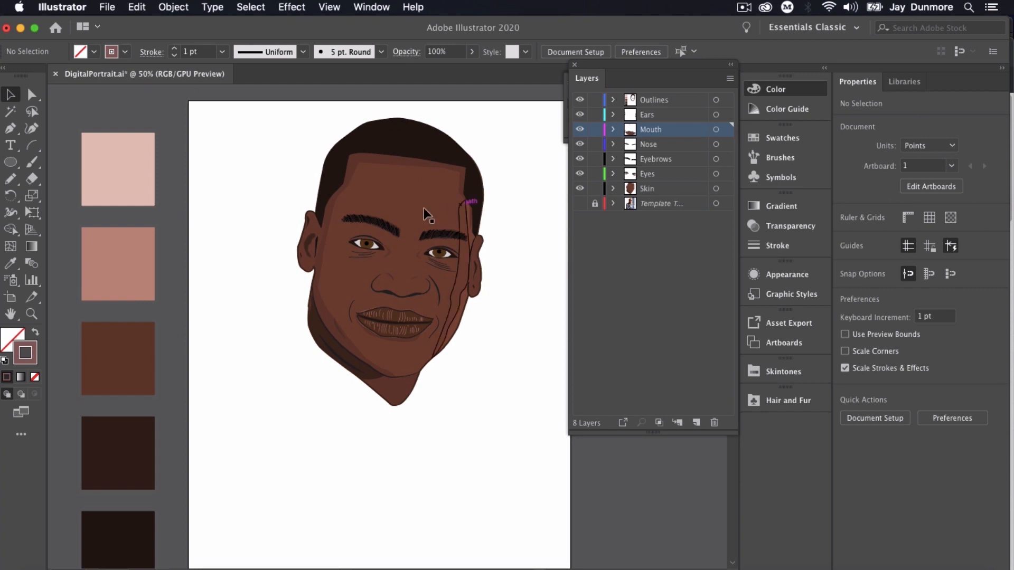
Compare the drawn portrait with the template photo by showing the template and toggling the visibility of all other layers
click(579, 204)
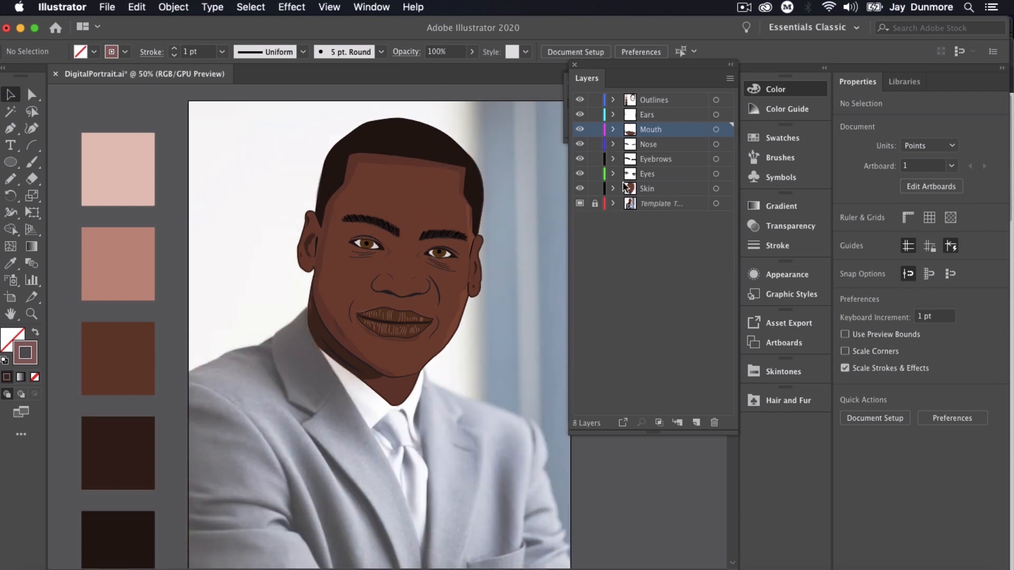
alt+click(580, 204)
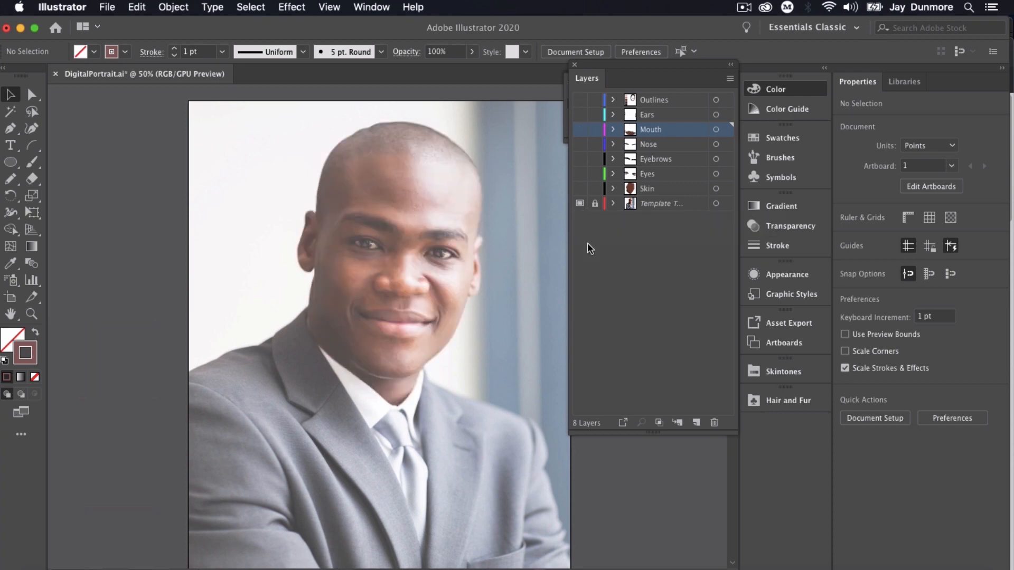
alt+click(580, 204)
alt+click(580, 204)
alt+click(580, 204)
alt+click(579, 205)
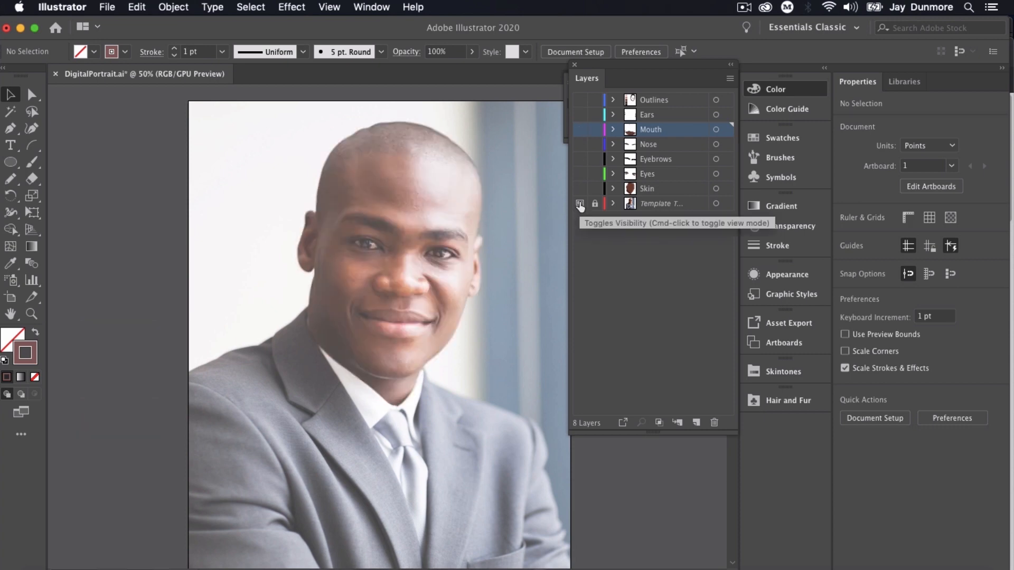
alt+click(580, 205)
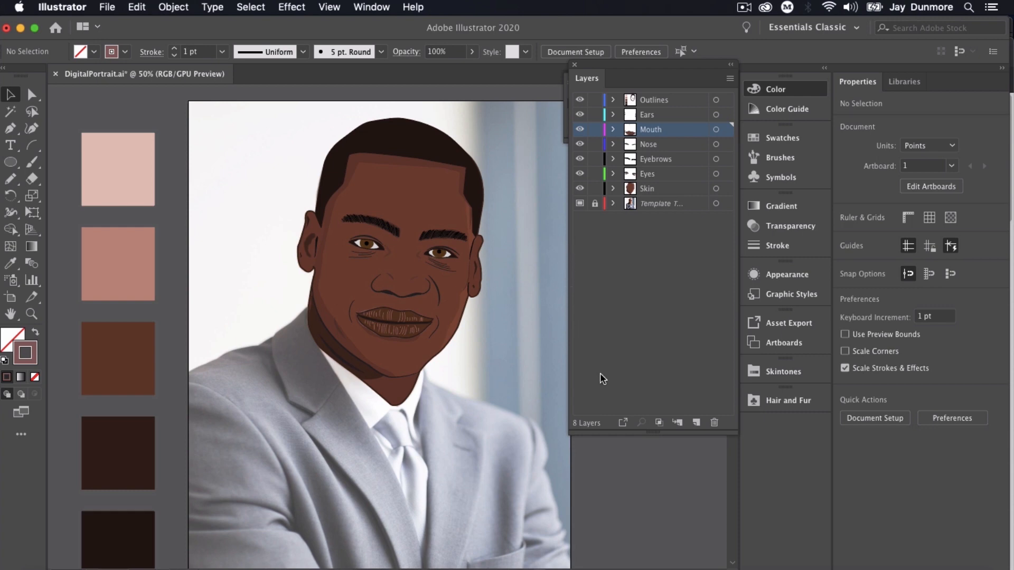
Hide the template photo layer and the locked color swatch group inside the Outlines layer
click(639, 189)
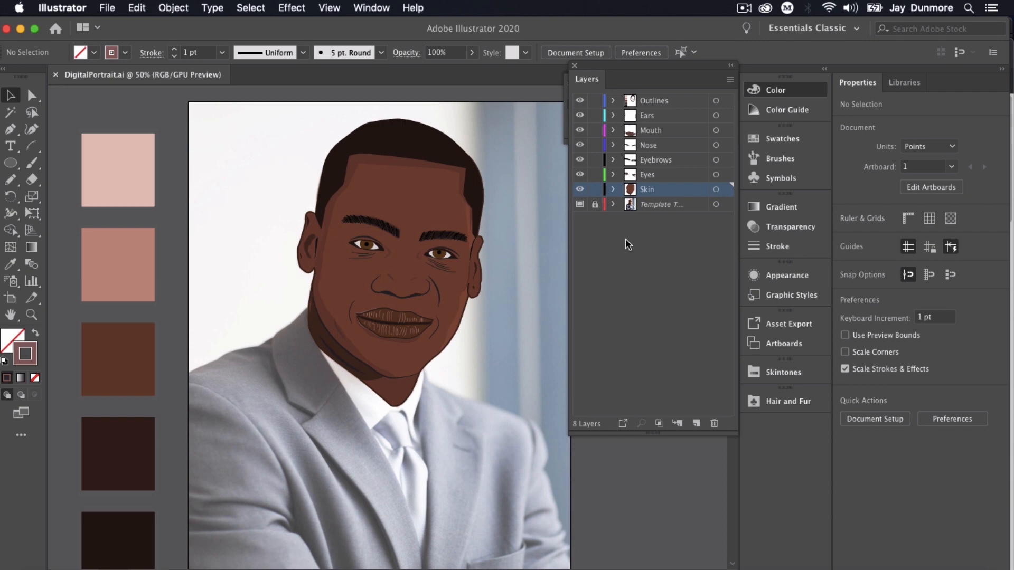
click(580, 204)
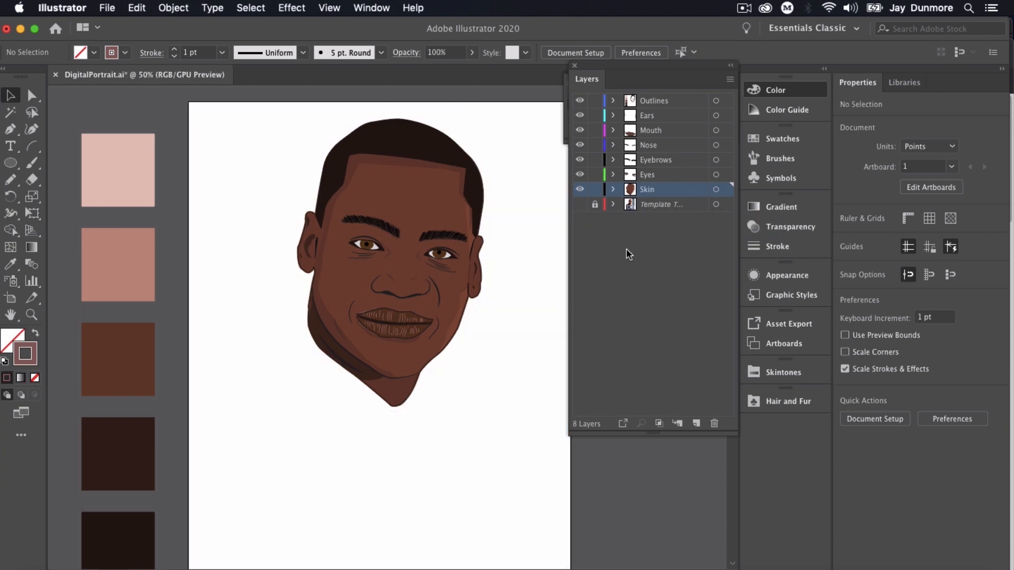
click(614, 100)
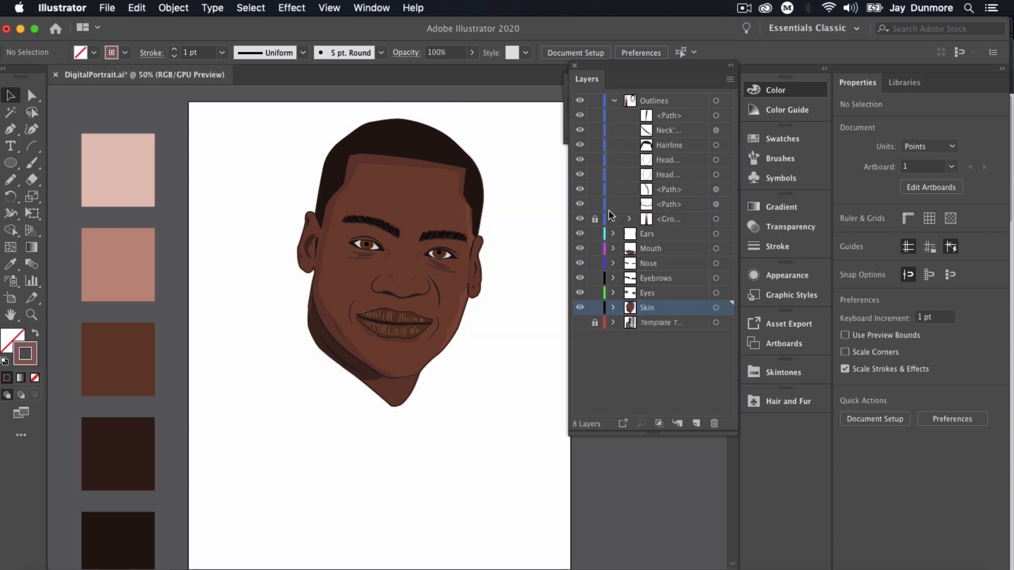
click(580, 220)
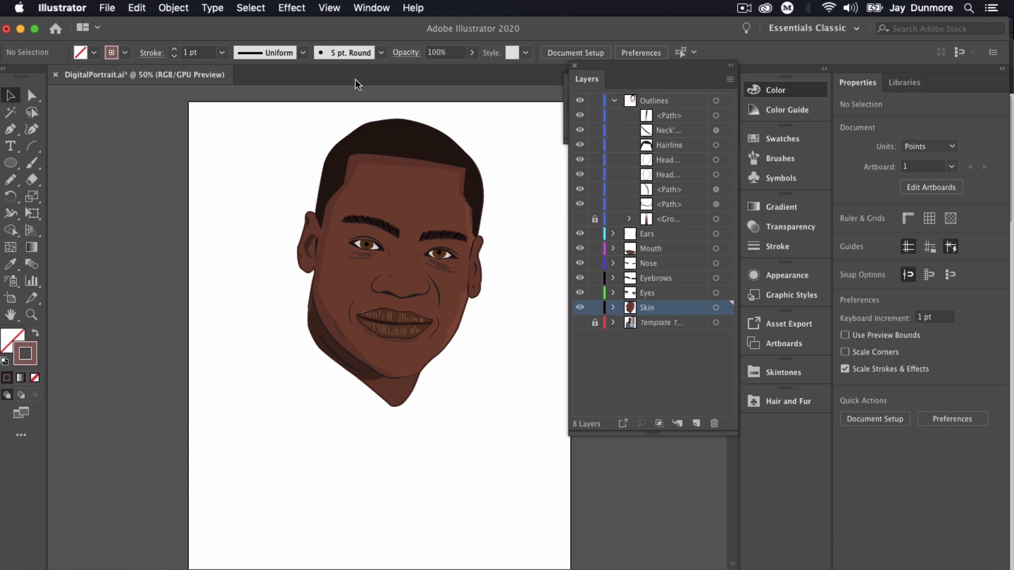
Save the document and export it to Downloads as DigitalPortrait.png at High (300 ppi) with a White background
click(107, 7)
click(131, 114)
click(109, 9)
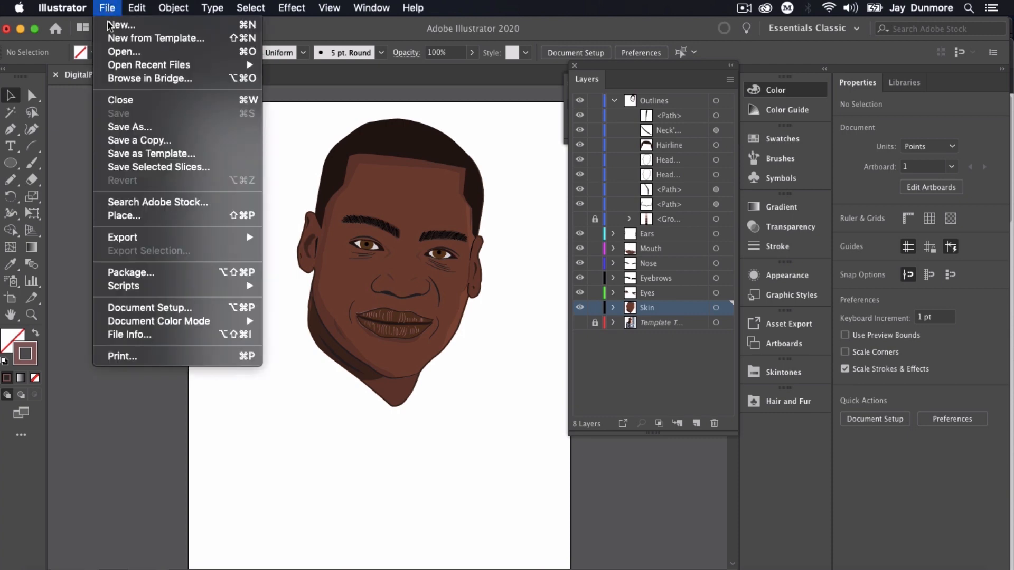
mouse_move(174, 243)
click(291, 251)
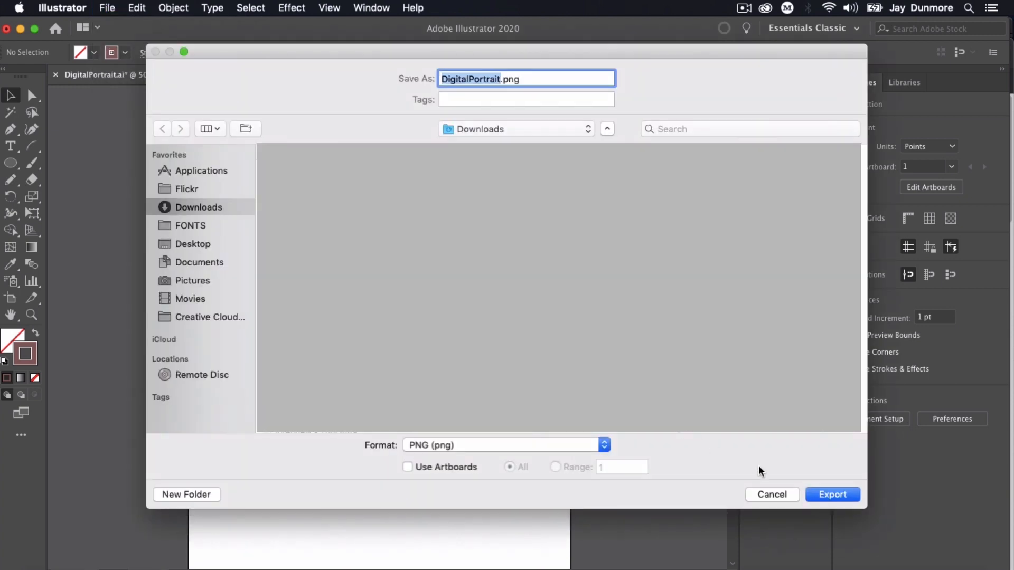
click(828, 496)
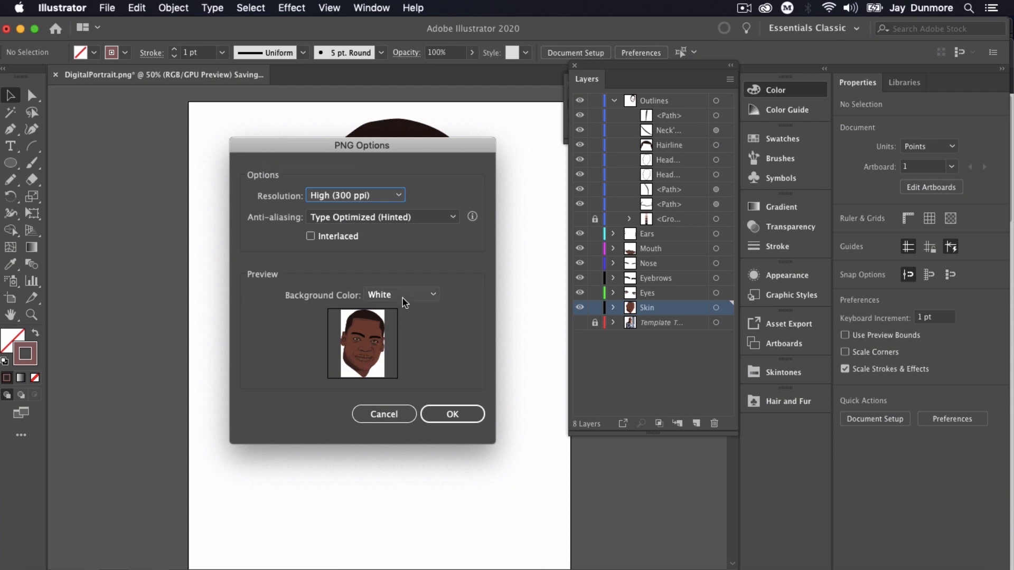
click(448, 417)
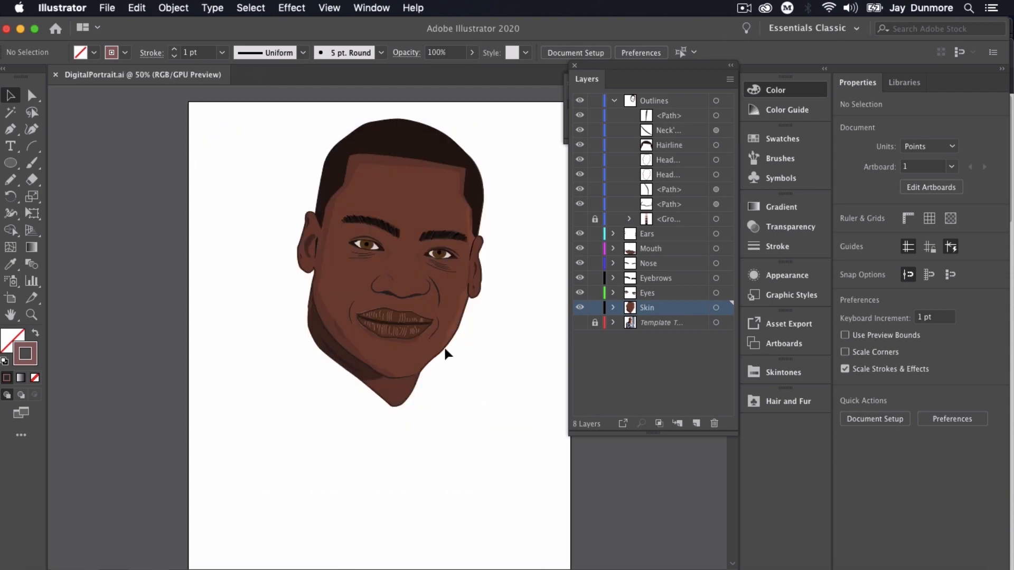